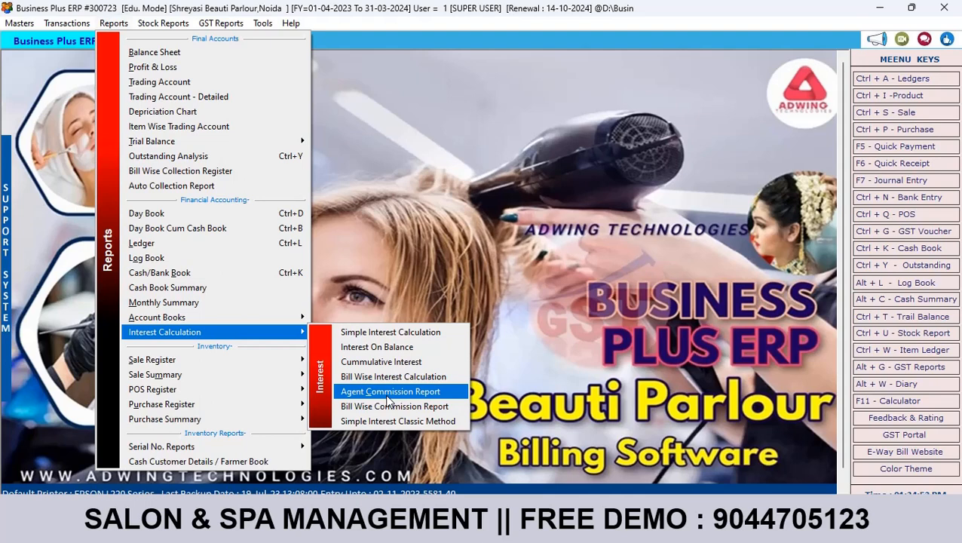
# Step: Create a new agent account in the Address Book under the Broker group and save it
pyautogui.click(435, 290)
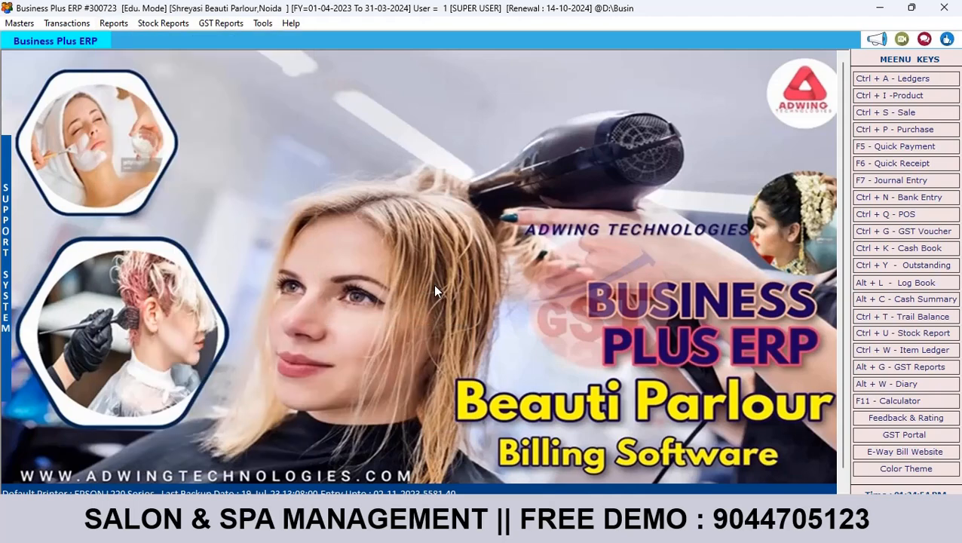
pyautogui.click(883, 84)
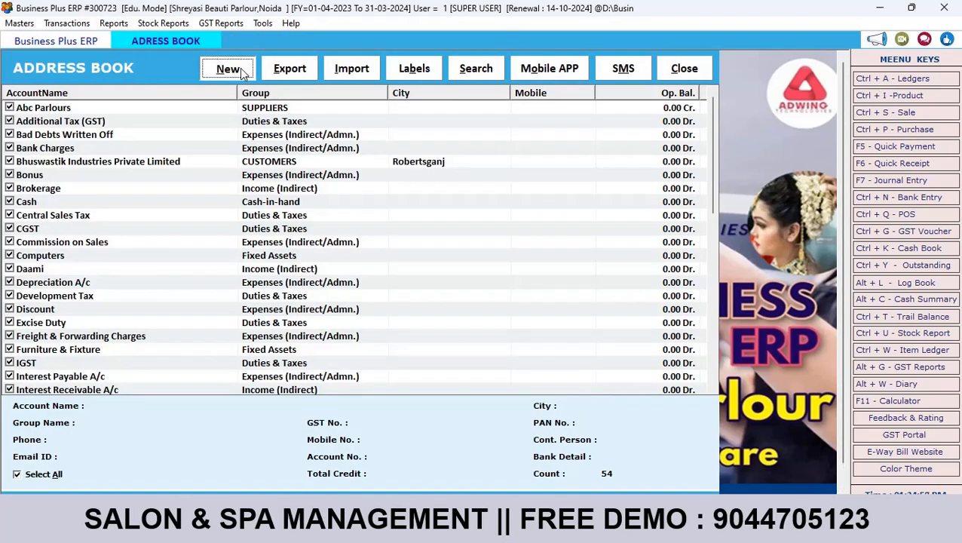
pyautogui.click(240, 68)
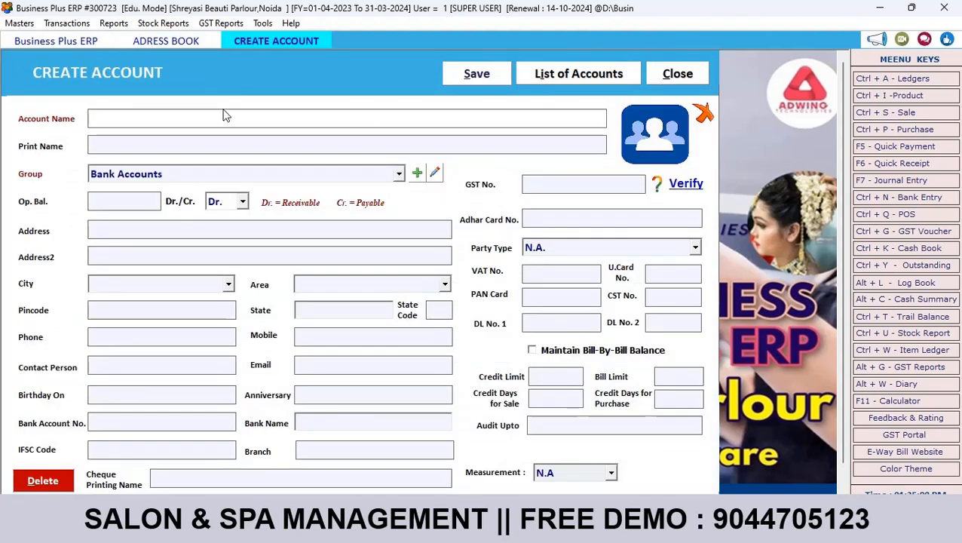
pyautogui.write('Sohail')
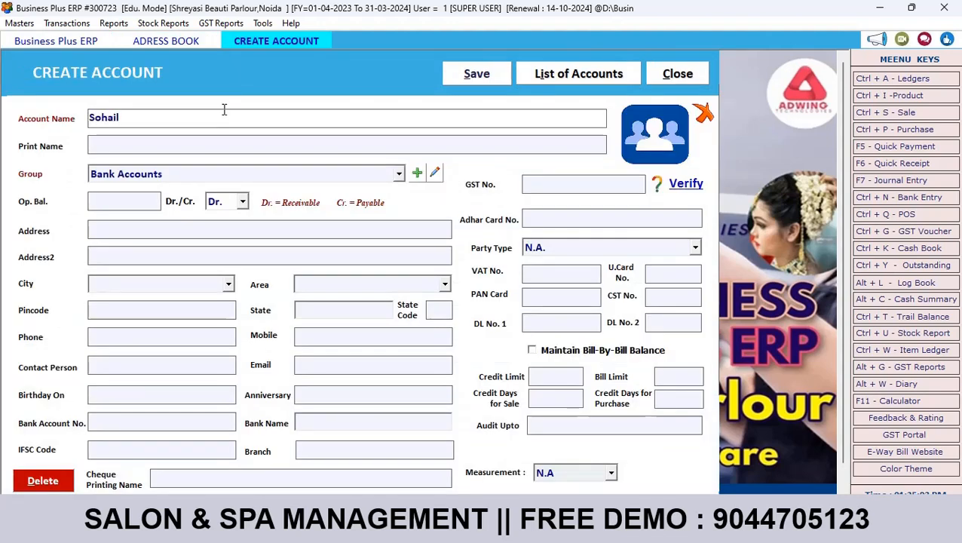
pyautogui.press('Return')
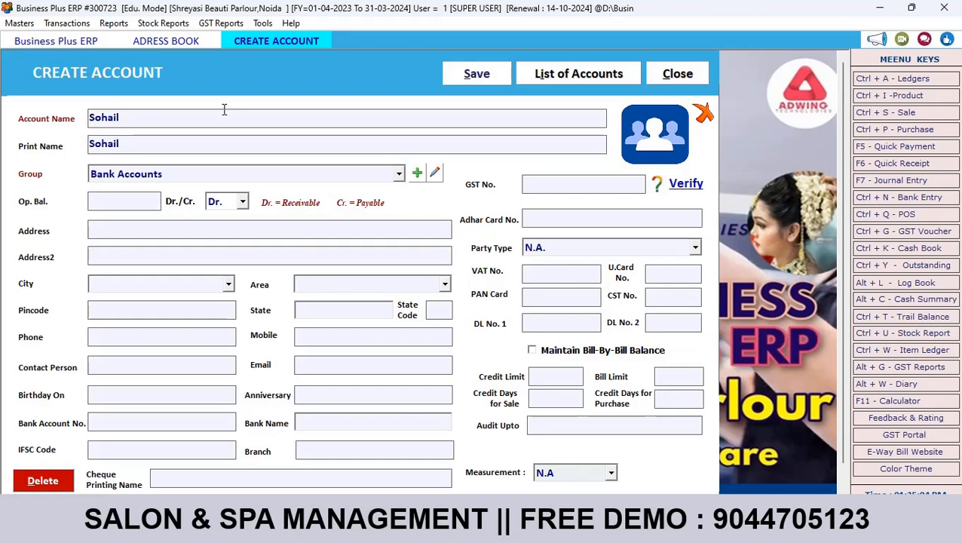
pyautogui.press('Return')
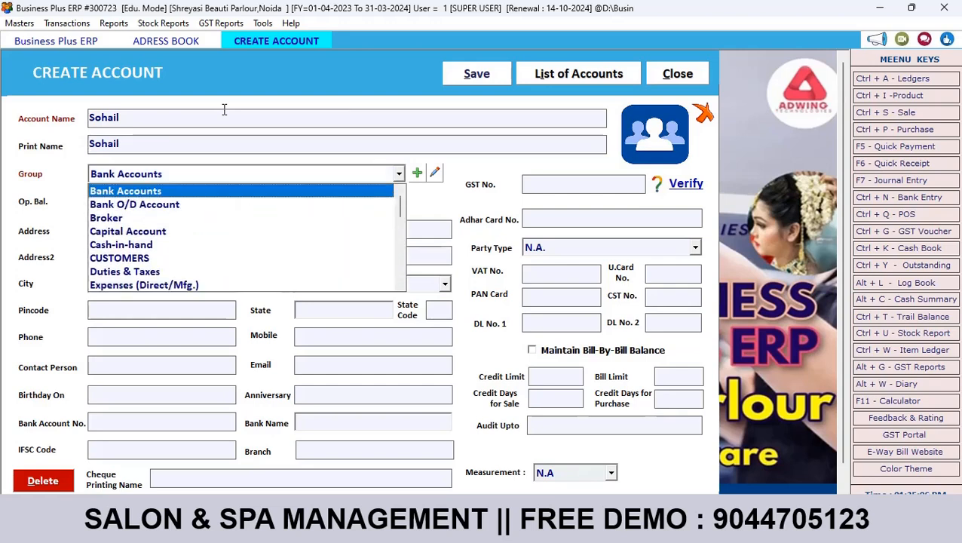
pyautogui.press('Down')
pyautogui.press('Down')
pyautogui.press('Return')
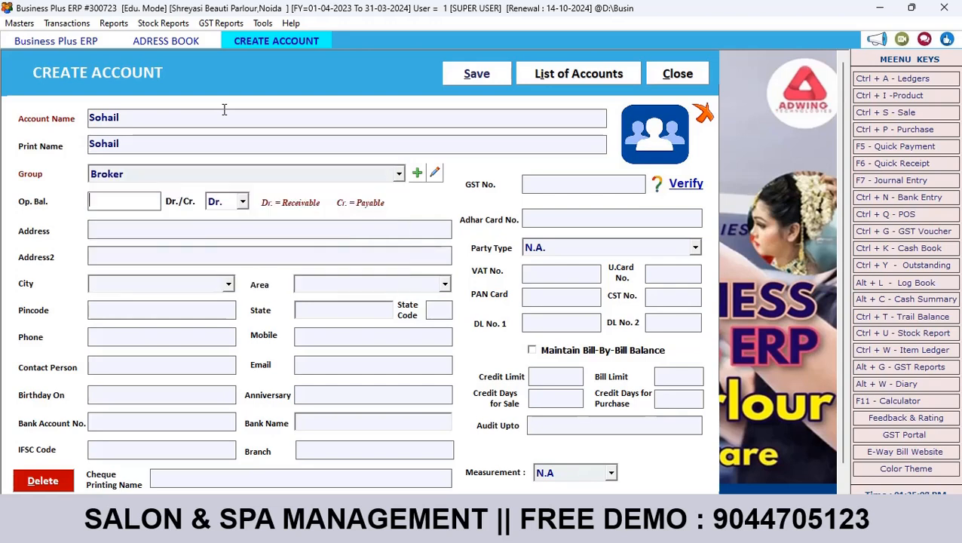
pyautogui.click(477, 74)
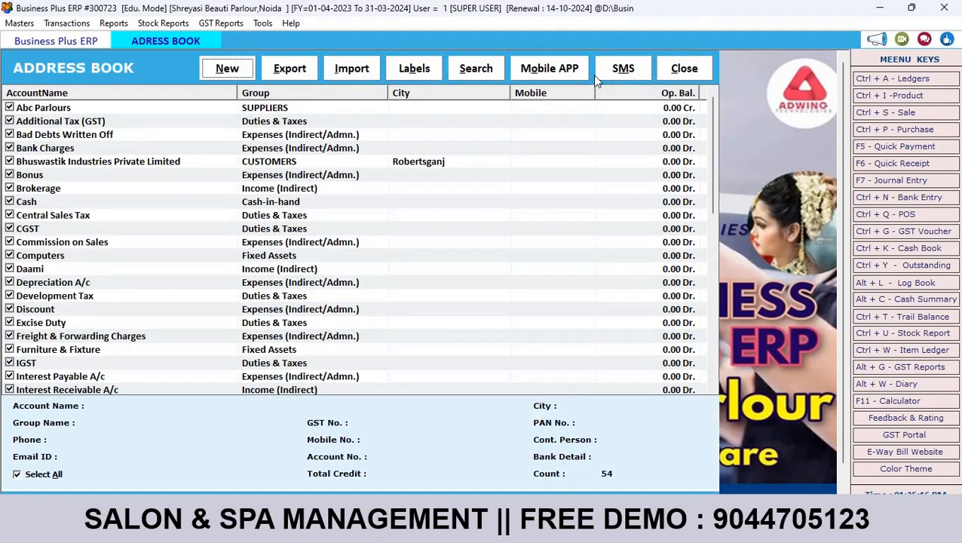
# Step: Search the Address Book by account name, then close the Address Book
pyautogui.click(471, 71)
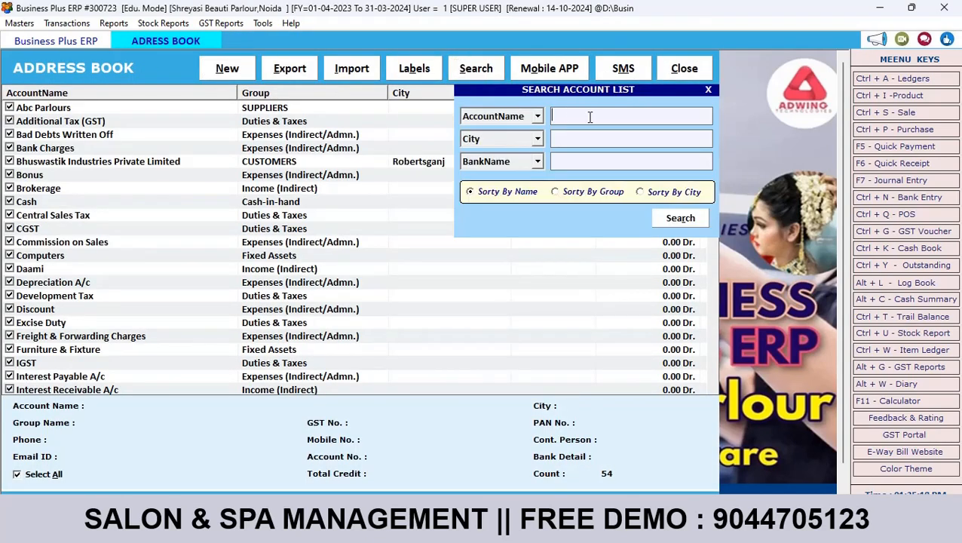
pyautogui.write('mri')
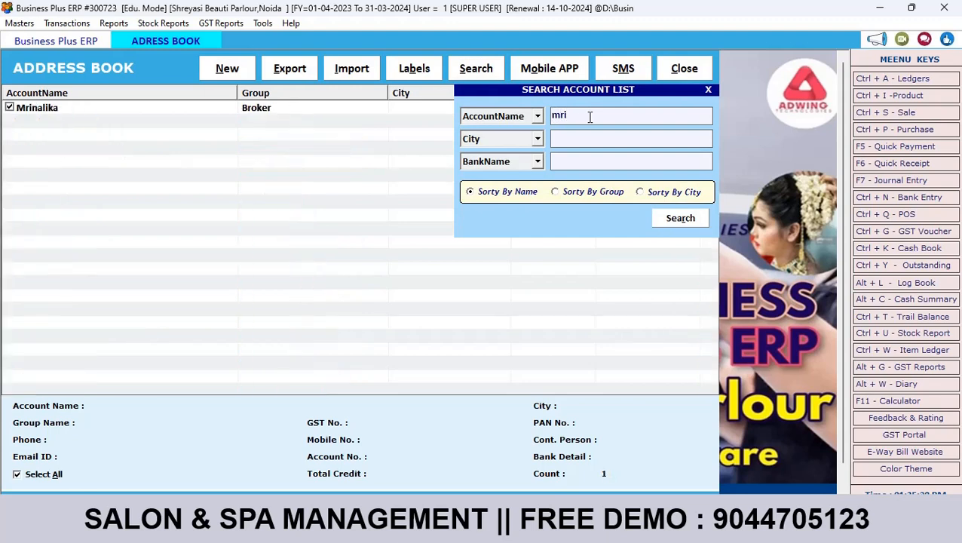
pyautogui.press('BackSpace')
pyautogui.press('BackSpace')
pyautogui.press('BackSpace')
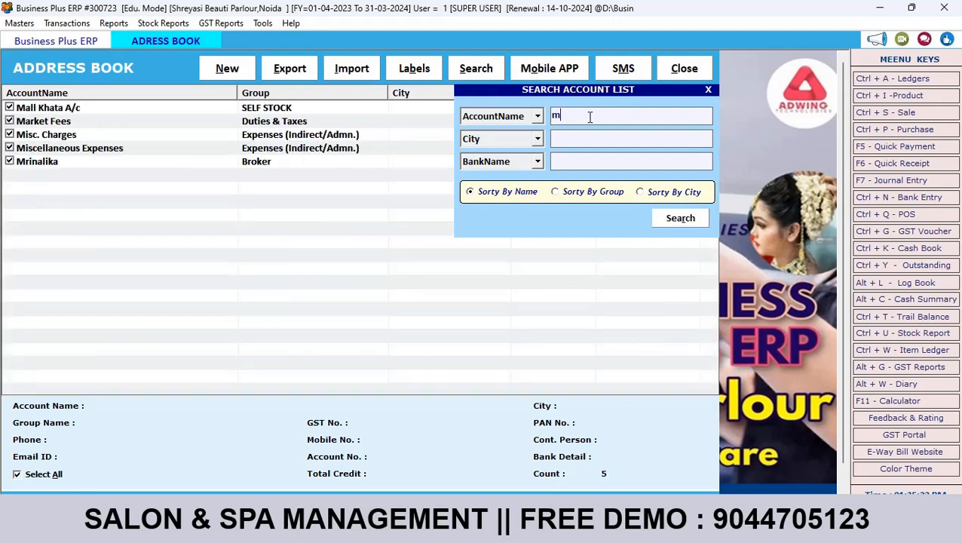
pyautogui.write('ni')
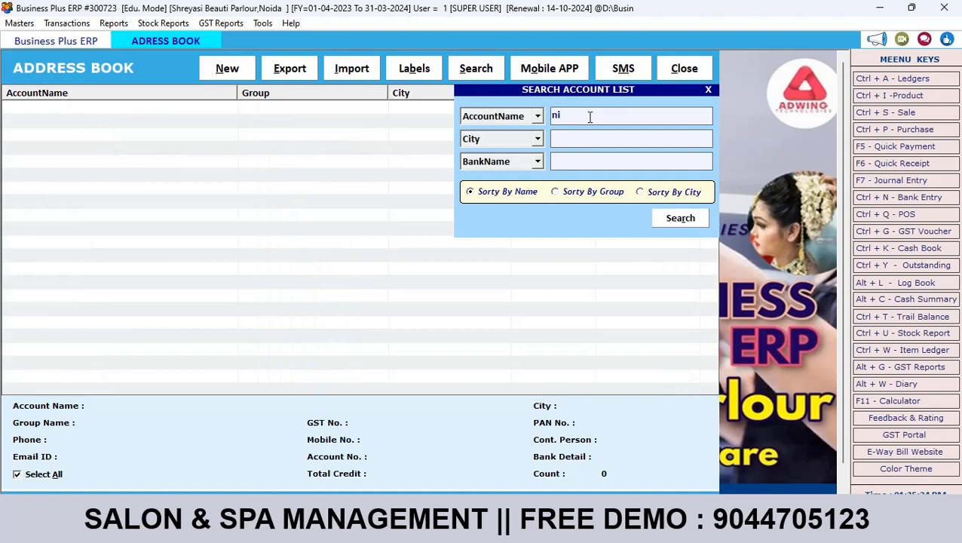
pyautogui.click(665, 217)
pyautogui.click(680, 72)
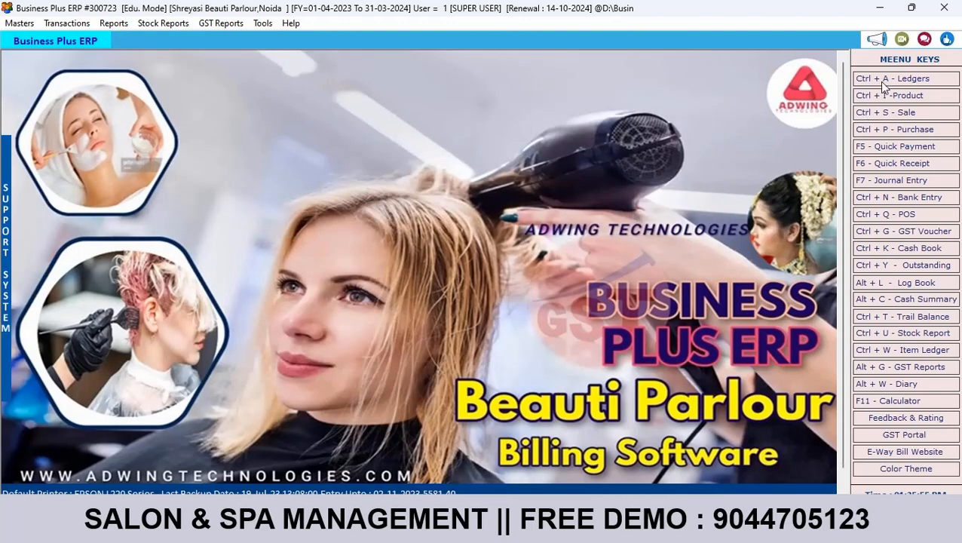
pyautogui.click(116, 24)
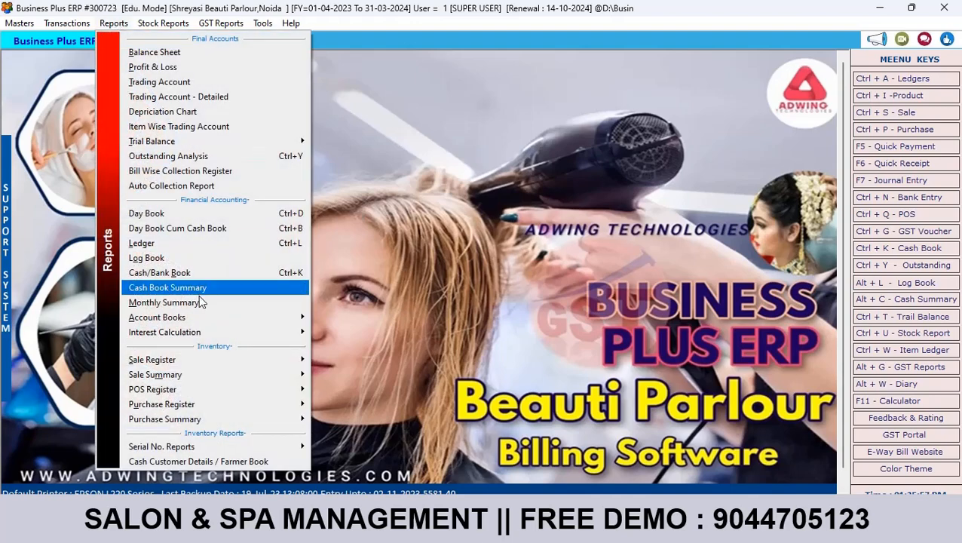
pyautogui.moveTo(194, 340)
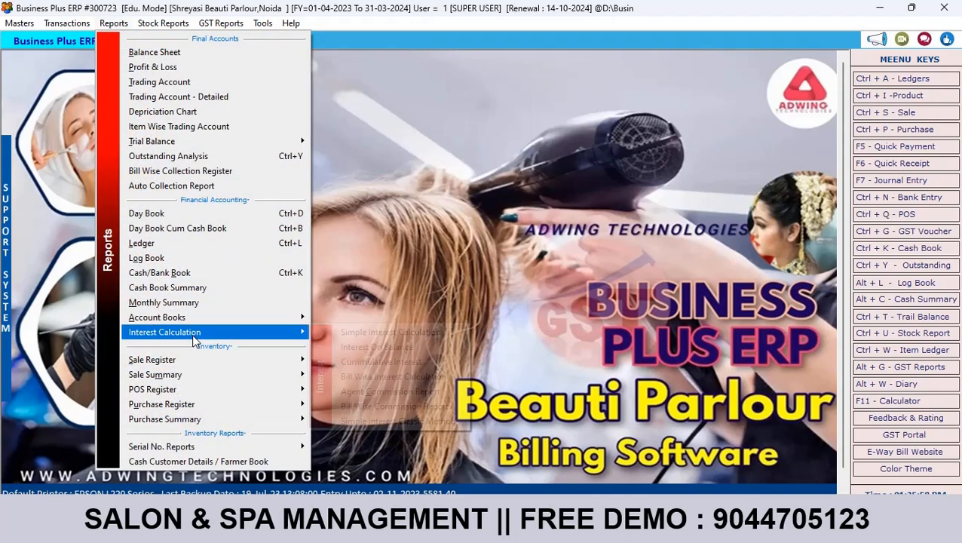
pyautogui.click(358, 393)
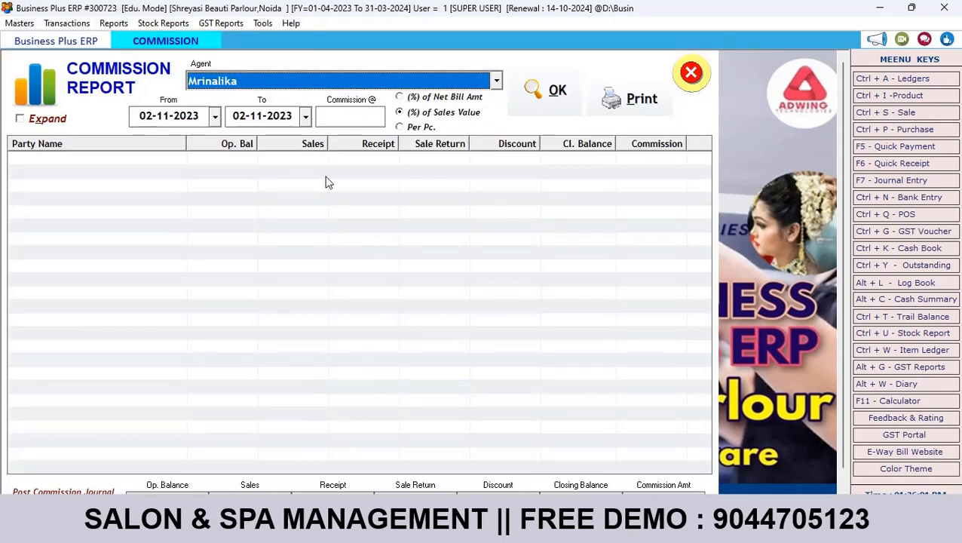
pyautogui.click(473, 87)
pyautogui.press('Up')
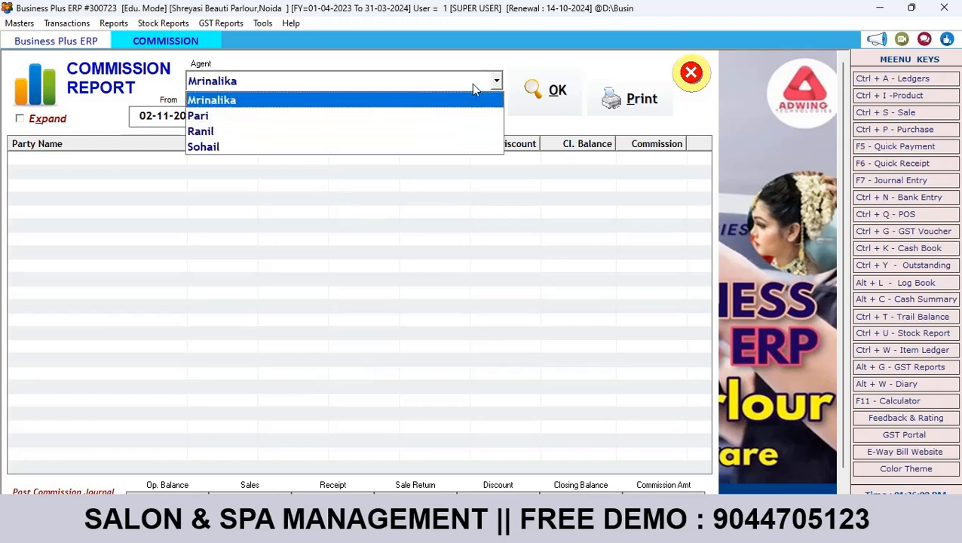
pyautogui.press('Return')
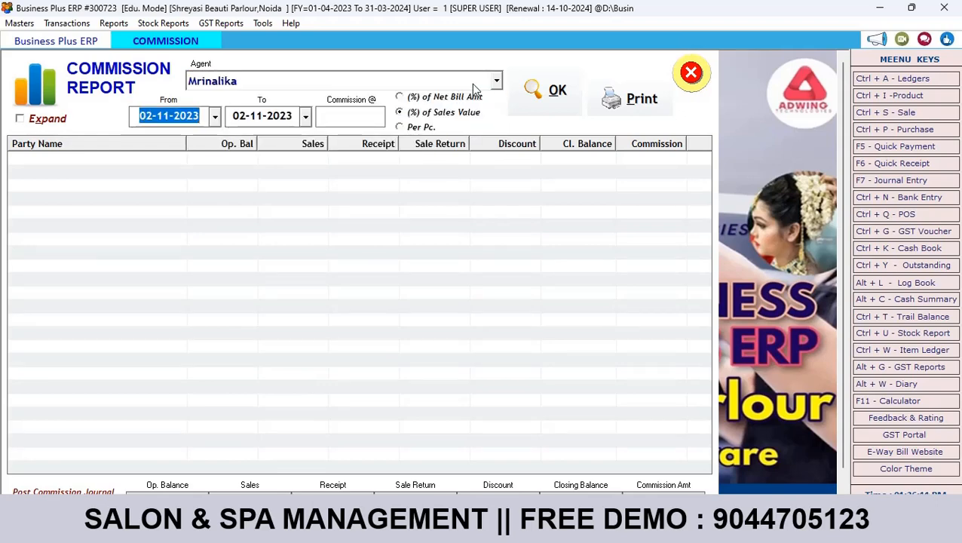
pyautogui.click(350, 117)
pyautogui.write('20')
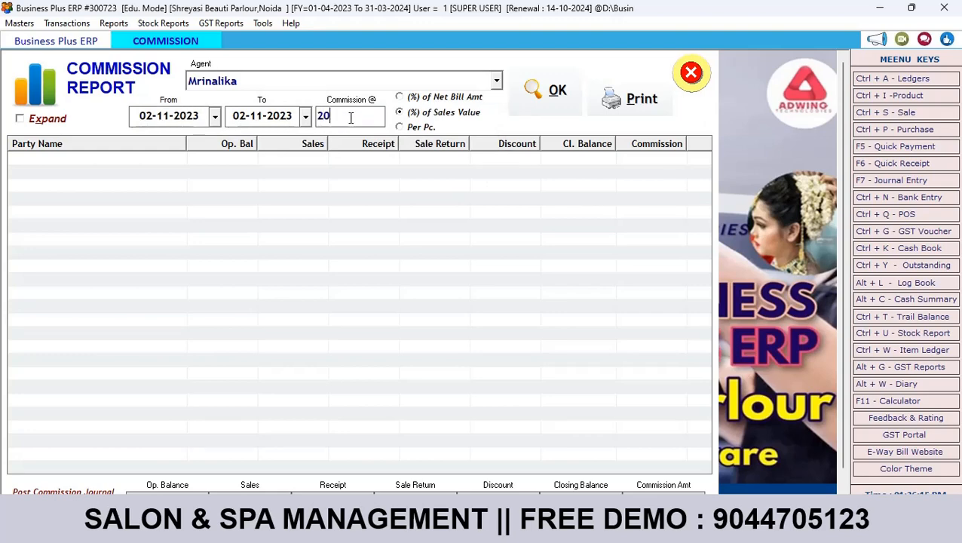
pyautogui.click(441, 98)
pyautogui.click(437, 118)
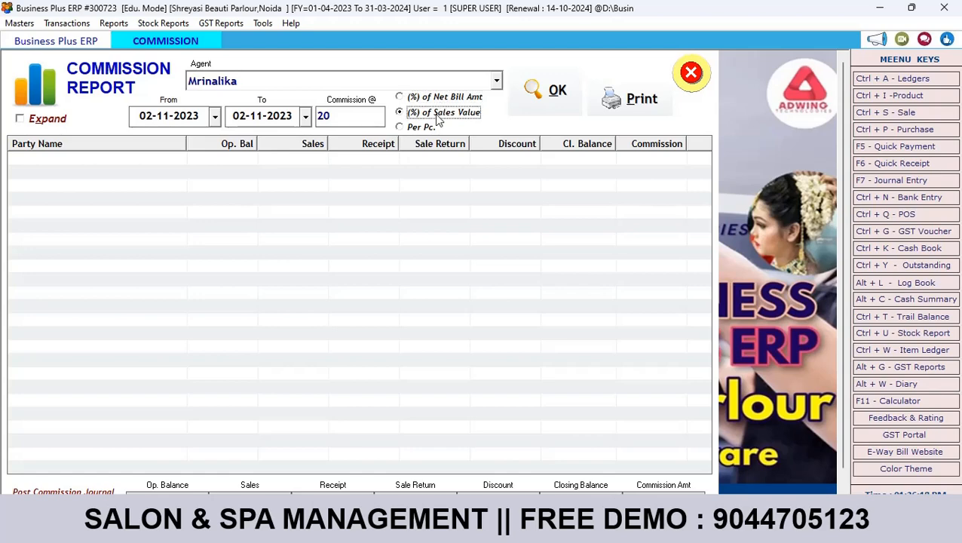
pyautogui.click(416, 128)
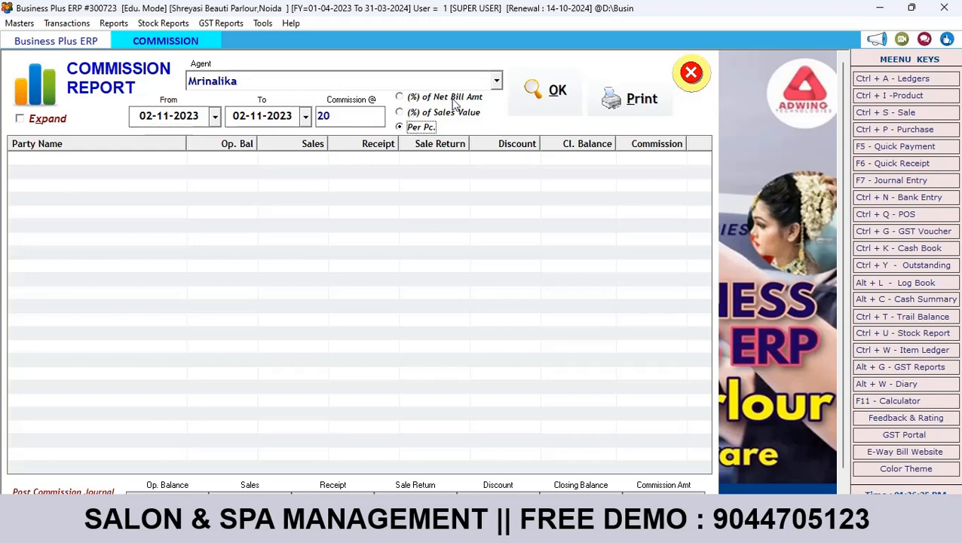
pyautogui.click(436, 101)
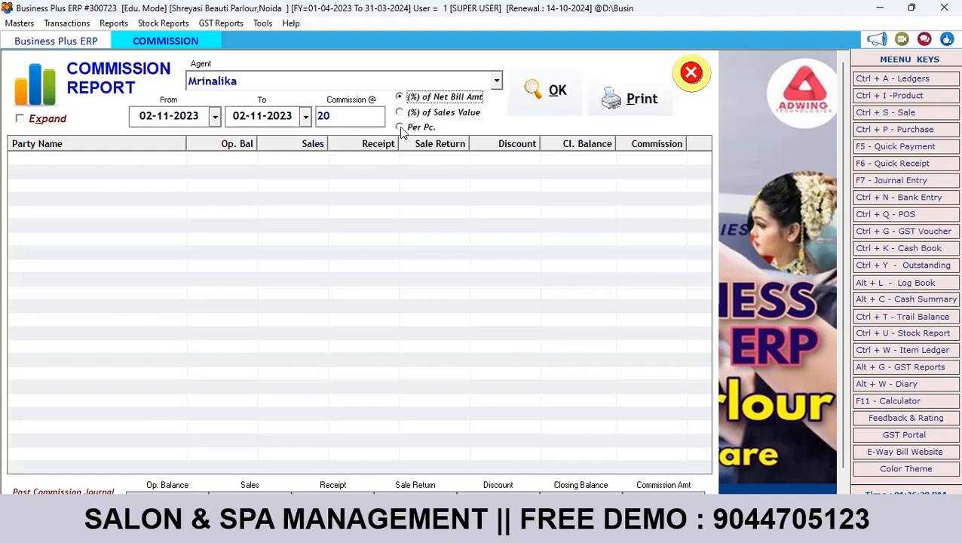
pyautogui.click(547, 103)
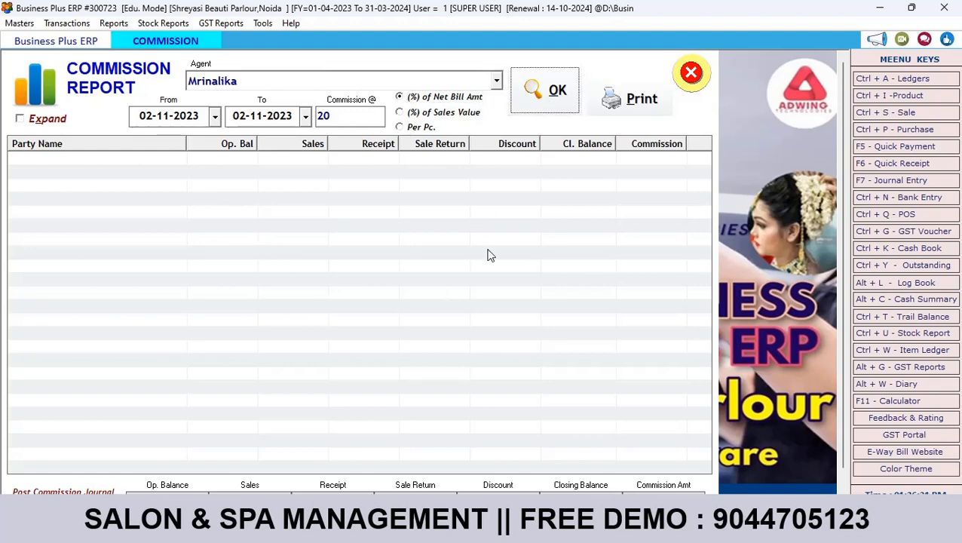
pyautogui.click(691, 76)
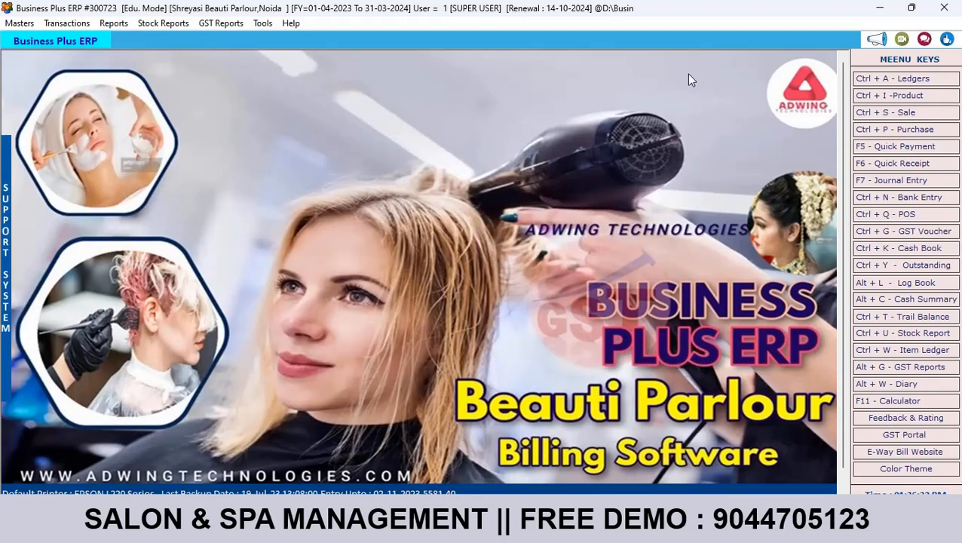
# Step: Start a new sale bill with Cash payment terms and Cash as the party
pyautogui.click(81, 24)
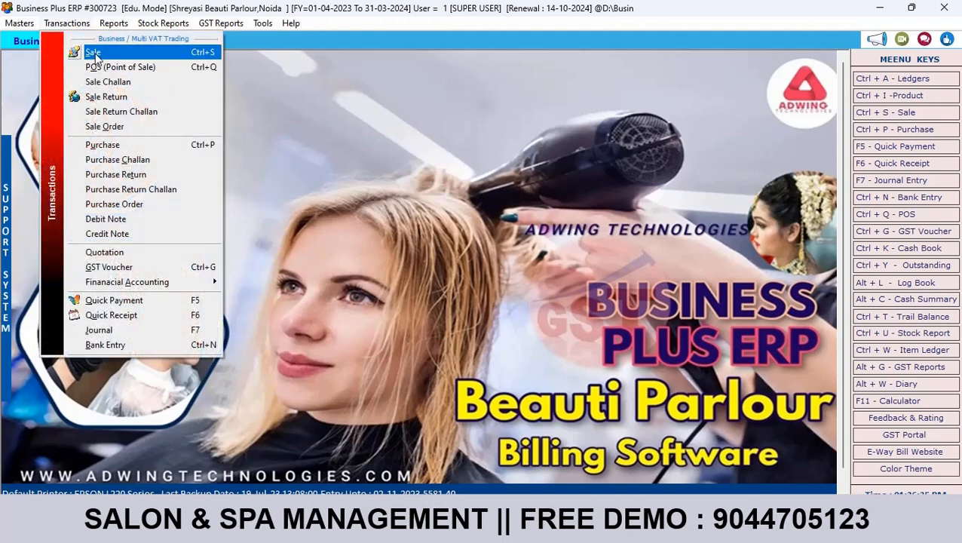
pyautogui.click(95, 53)
pyautogui.click(281, 70)
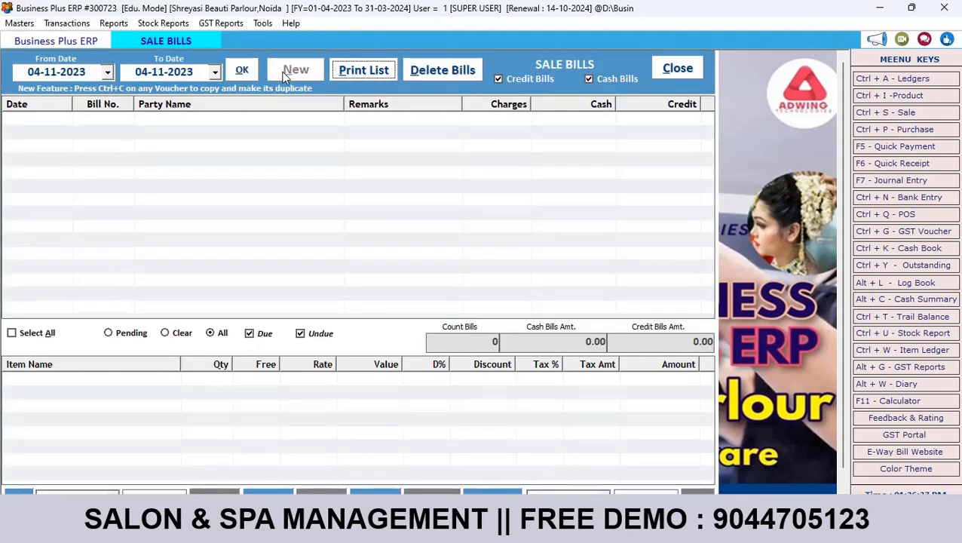
pyautogui.press('Return')
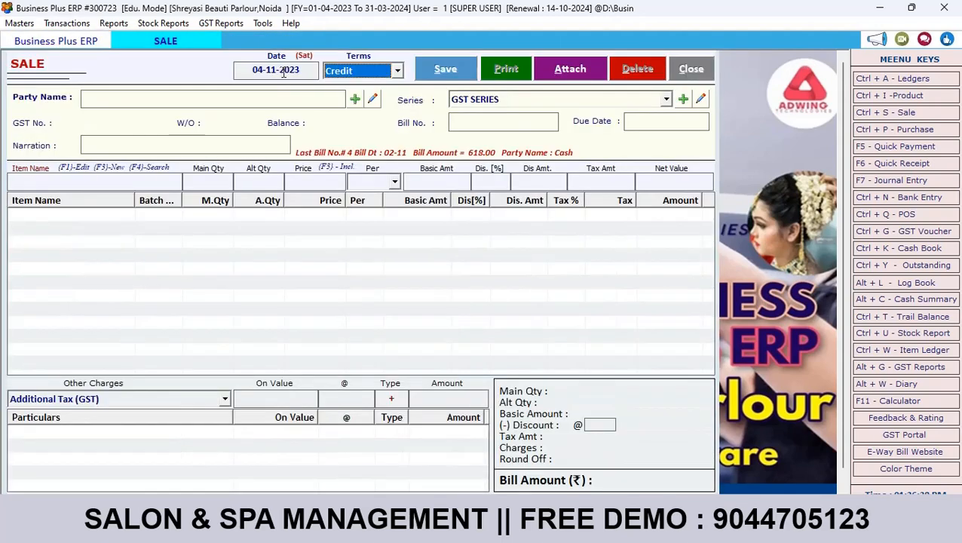
pyautogui.press('Down')
pyautogui.press('Return')
pyautogui.press('Down')
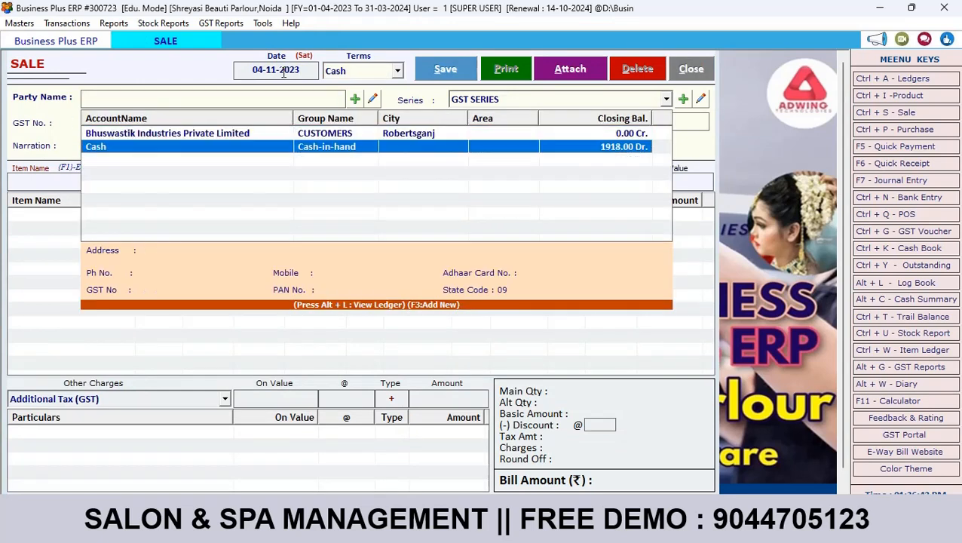
pyautogui.press('Return')
pyautogui.press('Return')
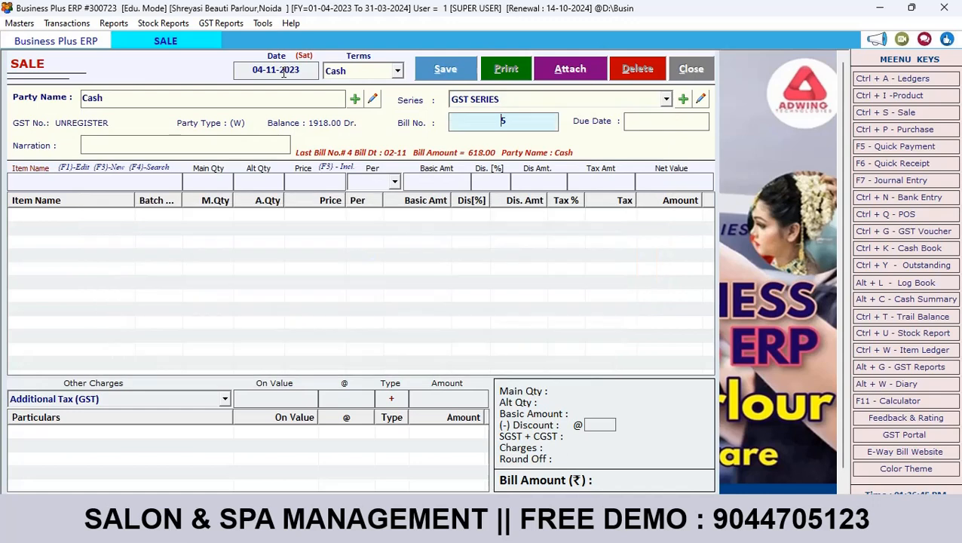
pyautogui.press('Return')
pyautogui.press('Return')
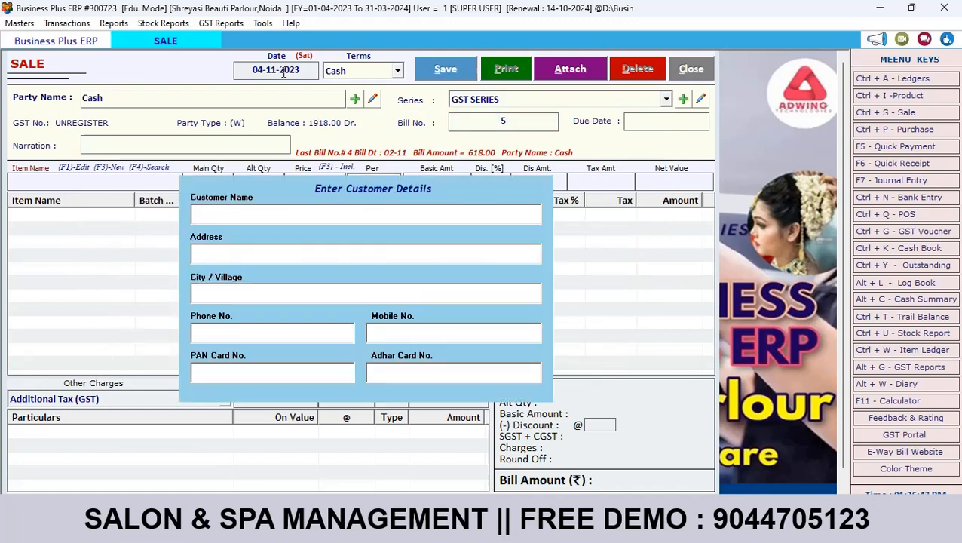
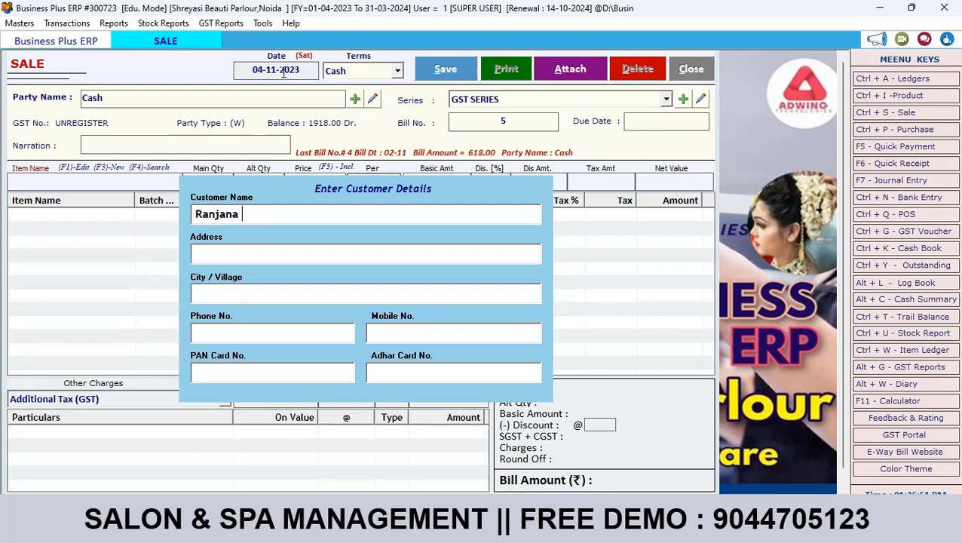
# Step: Enter the walk-in customer's full name and pick Waxings as the first item
pyautogui.press('Return')
pyautogui.press('Return')
pyautogui.press('Return')
pyautogui.press('Return')
pyautogui.press('Return')
pyautogui.press('Return')
pyautogui.press('Return')
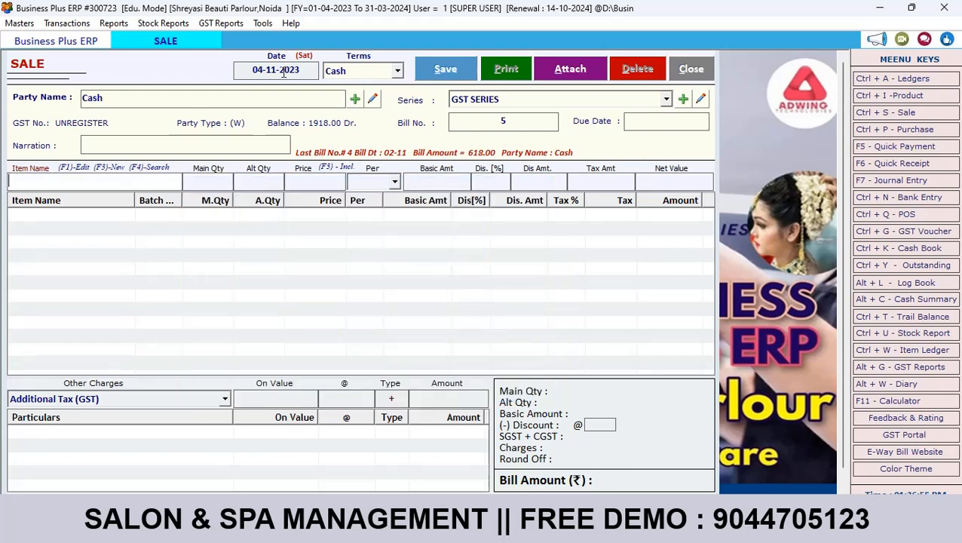
pyautogui.write('W')
pyautogui.press('Down')
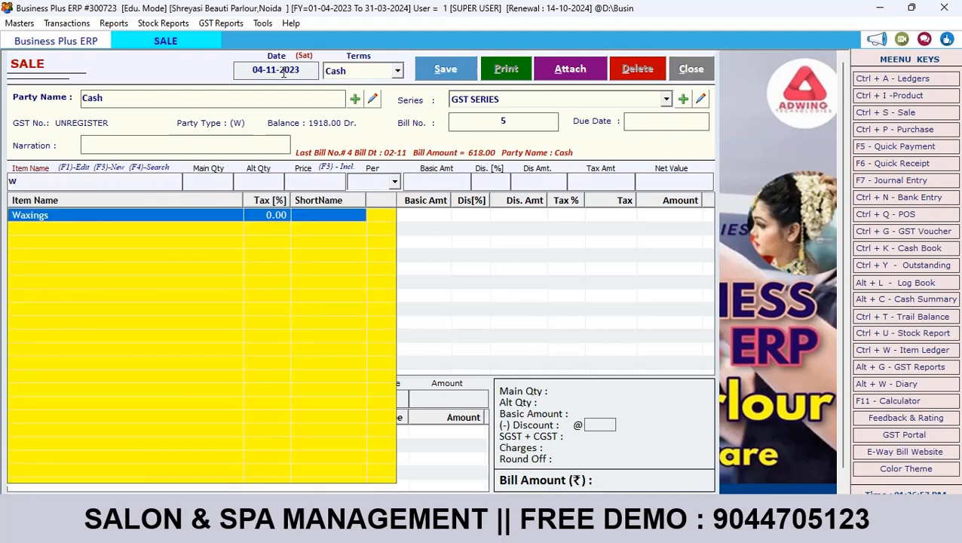
# Step: Add Waxings to the bill at a price of 200
pyautogui.press('Return')
pyautogui.press('Return')
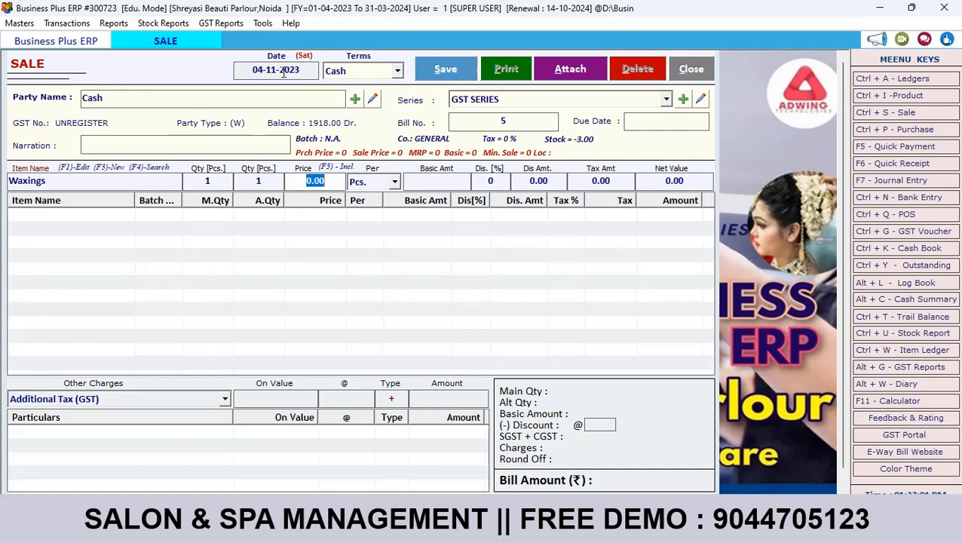
pyautogui.write('200')
pyautogui.press('Return')
pyautogui.press('Return')
pyautogui.press('Return')
pyautogui.press('Return')
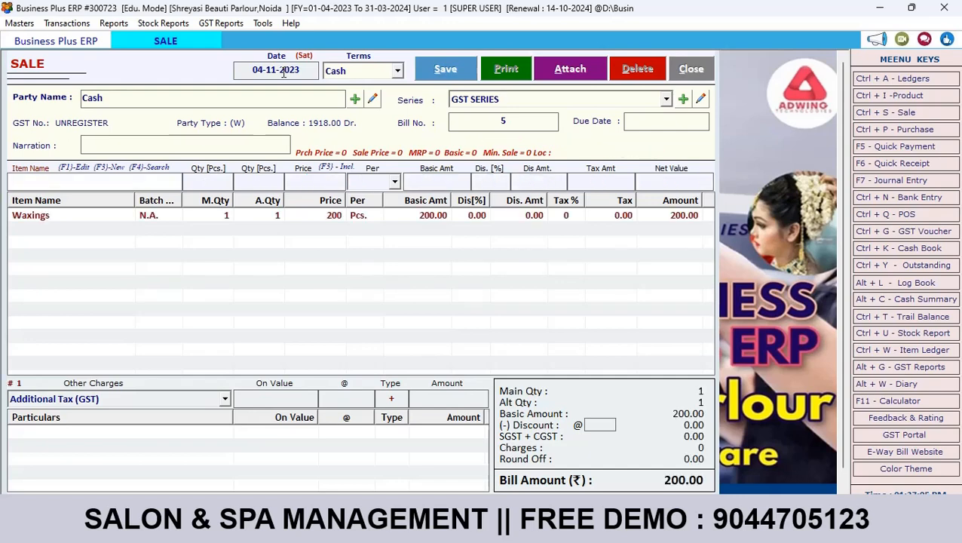
# Step: Add Manicure, quantity 1, at a price of 300, bringing the total to 500.00
pyautogui.write('m')
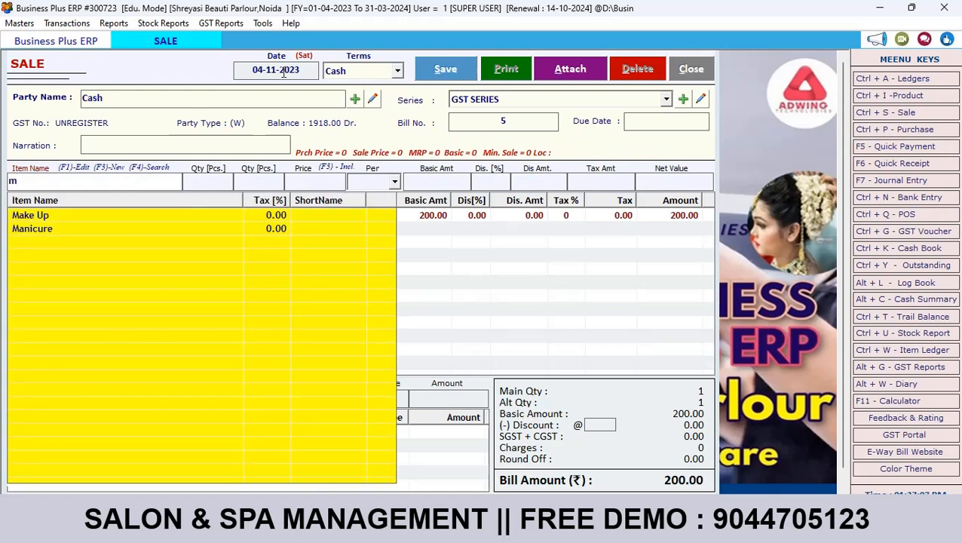
pyautogui.press('Down')
pyautogui.press('Down')
pyautogui.press('Return')
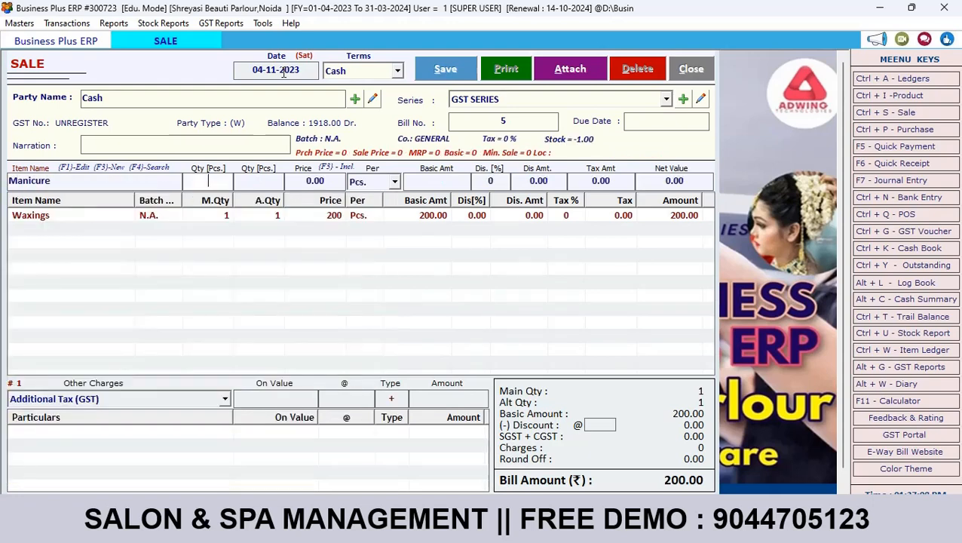
pyautogui.press('Return')
pyautogui.press('Return')
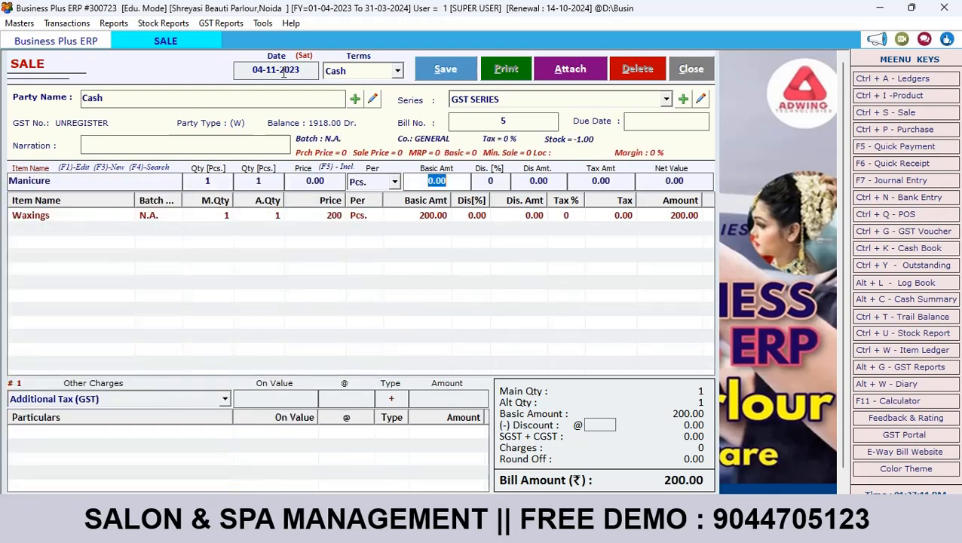
pyautogui.click(324, 182)
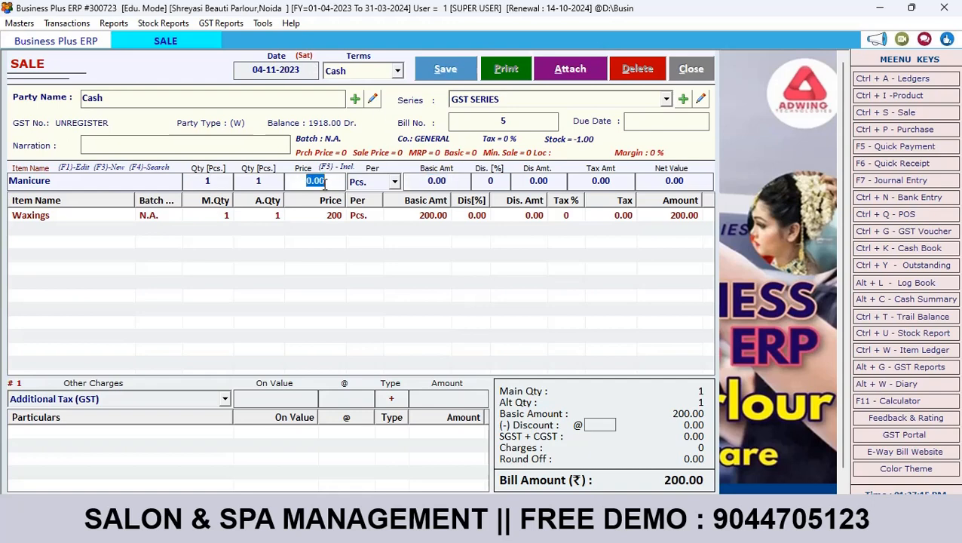
pyautogui.write('300')
pyautogui.press('Return')
pyautogui.press('Return')
pyautogui.press('Return')
pyautogui.press('Return')
pyautogui.press('Return')
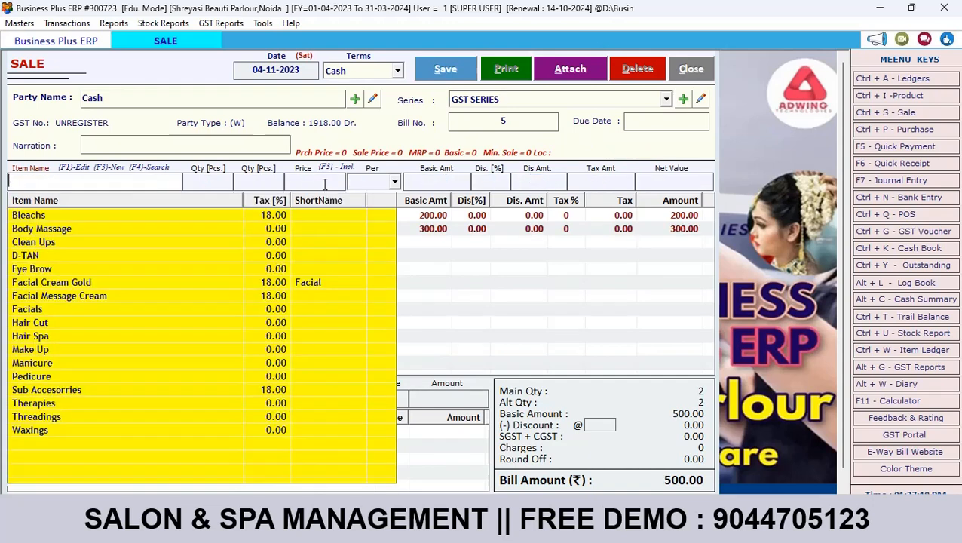
pyautogui.press('Escape')
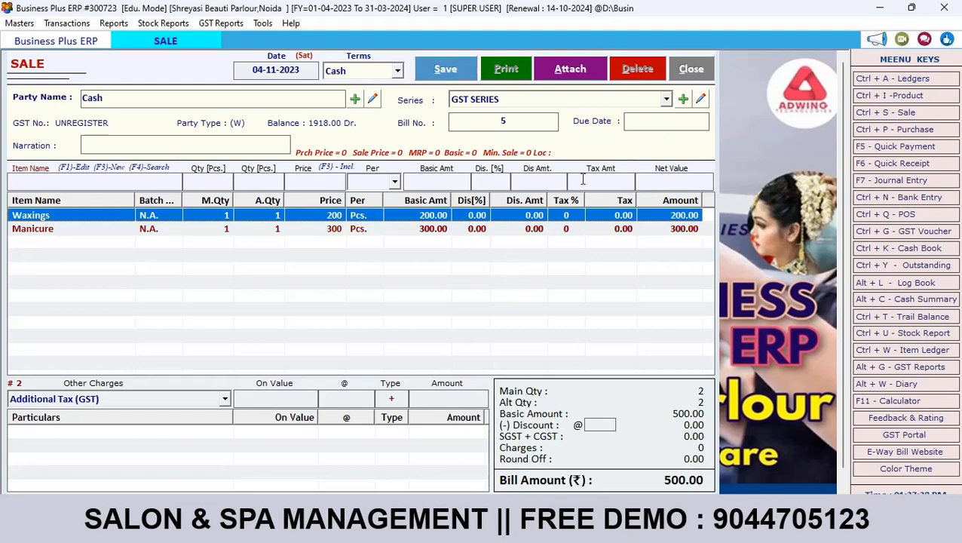
# Step: Discard the unsaved sale and enable Require Agent Name in Sales in Options
pyautogui.click(690, 69)
pyautogui.click(265, 24)
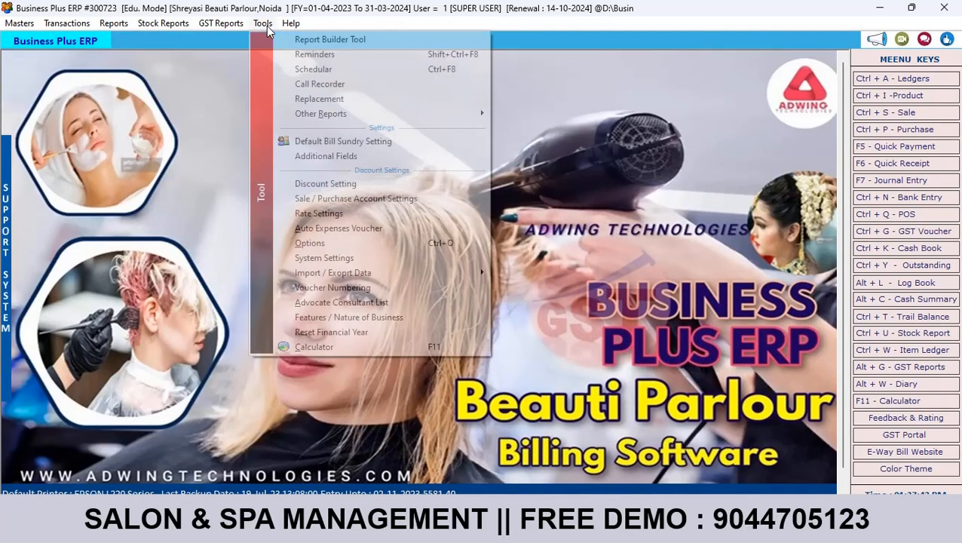
pyautogui.click(330, 244)
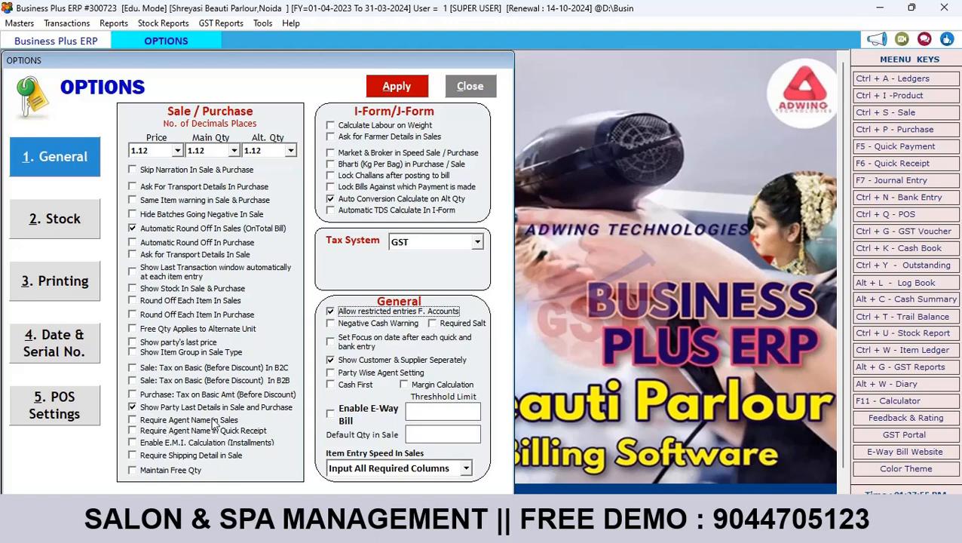
pyautogui.click(134, 420)
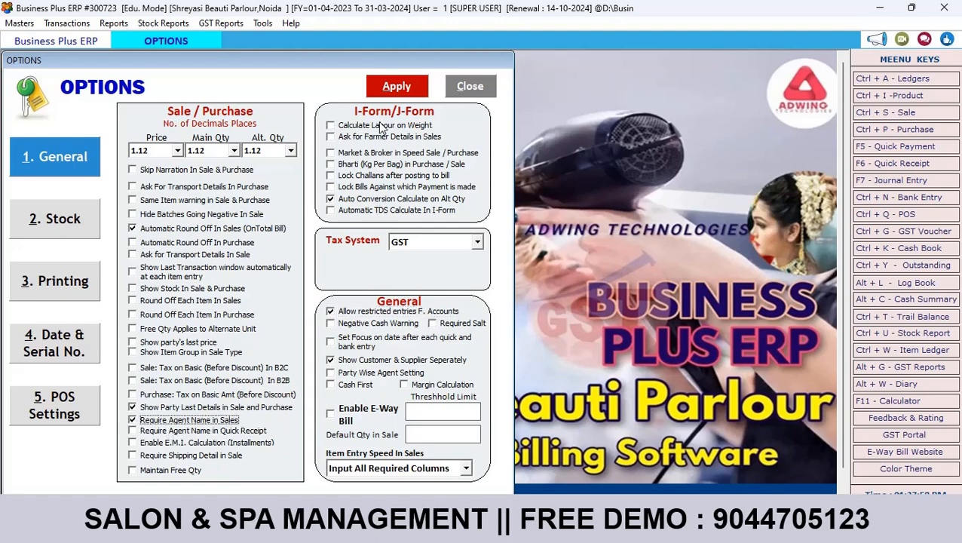
pyautogui.click(404, 89)
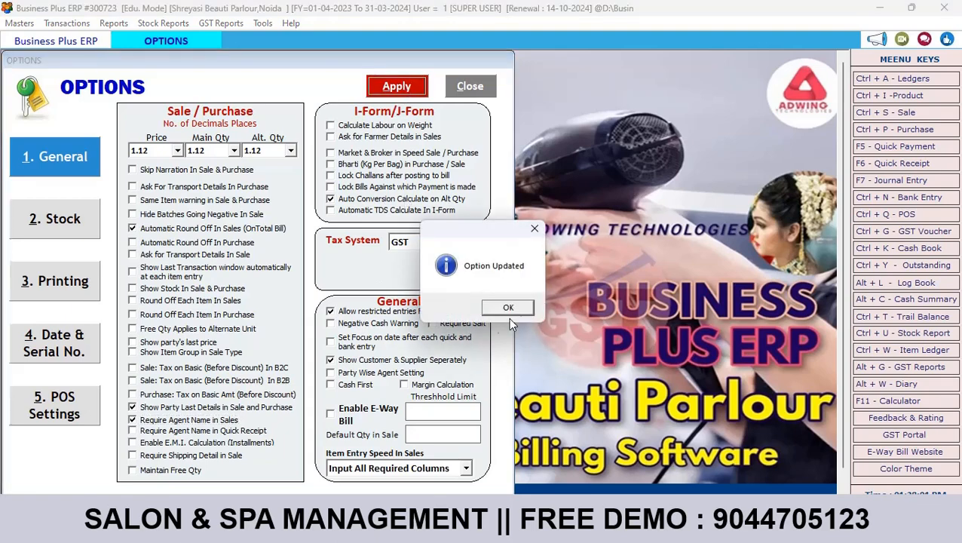
pyautogui.click(517, 307)
pyautogui.click(467, 86)
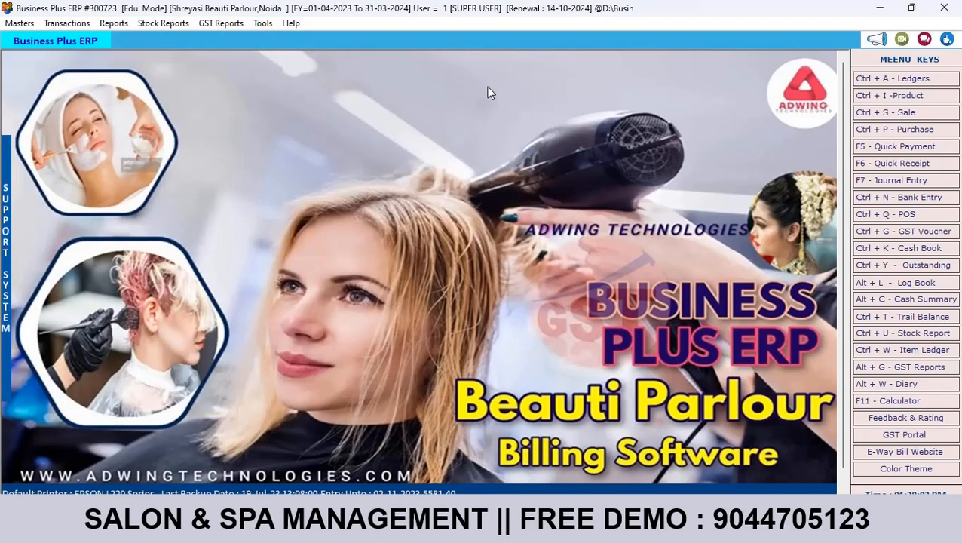
pyautogui.click(75, 23)
# Step: Start a new sale bill with Cash terms and Cash as the party
pyautogui.click(90, 52)
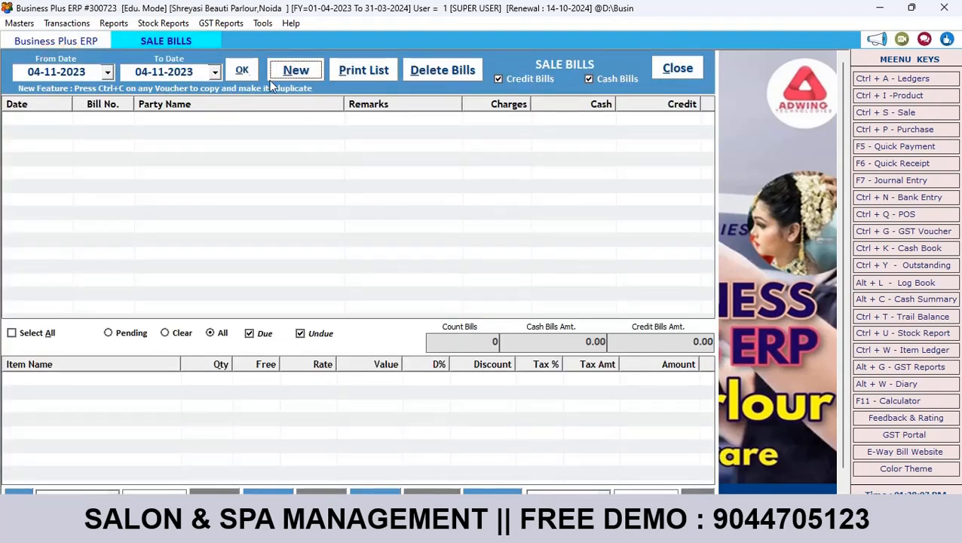
pyautogui.click(297, 70)
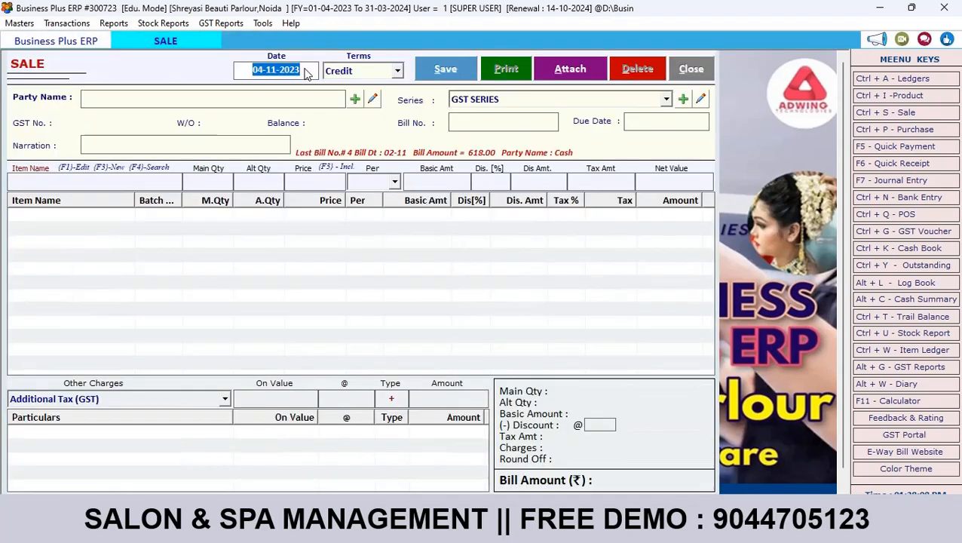
pyautogui.press('Return')
pyautogui.press('Return')
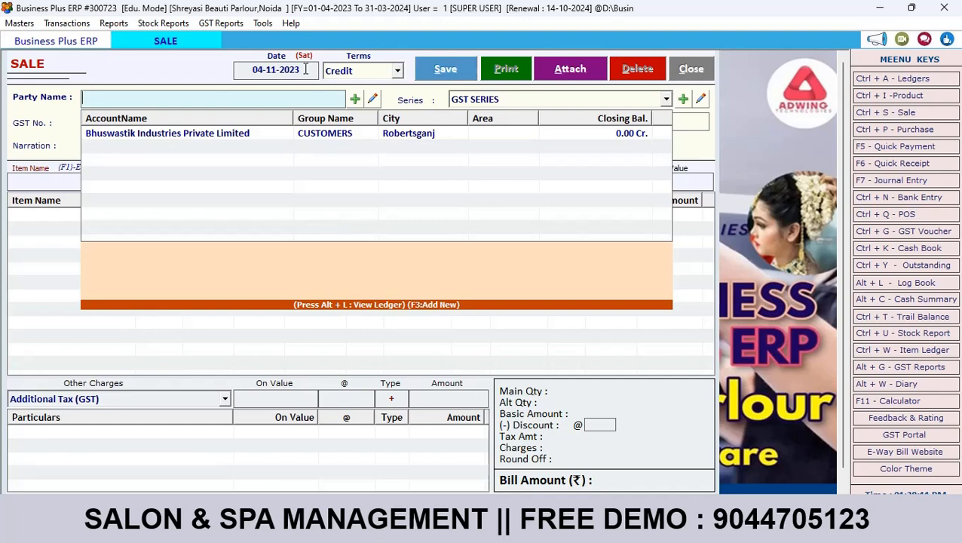
pyautogui.press('Down')
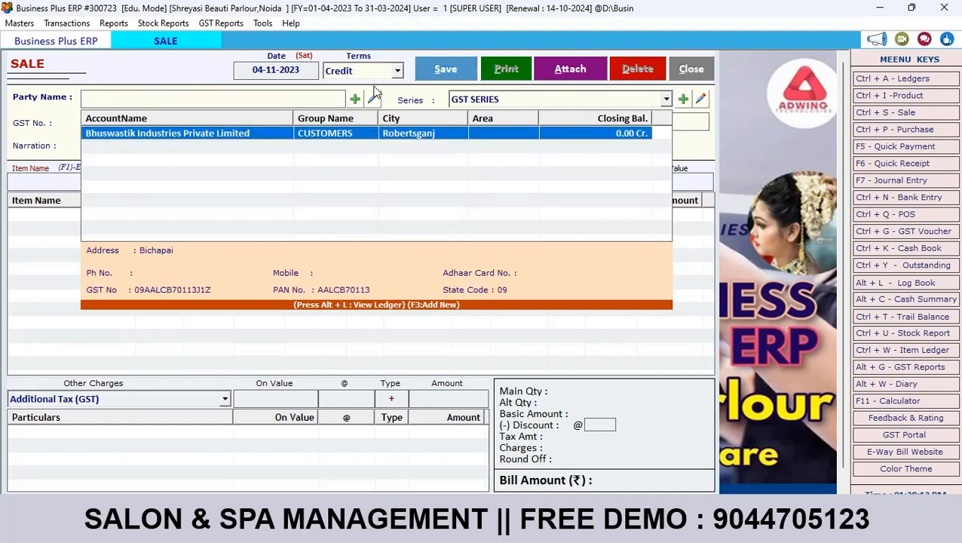
pyautogui.click(379, 74)
pyautogui.click(336, 100)
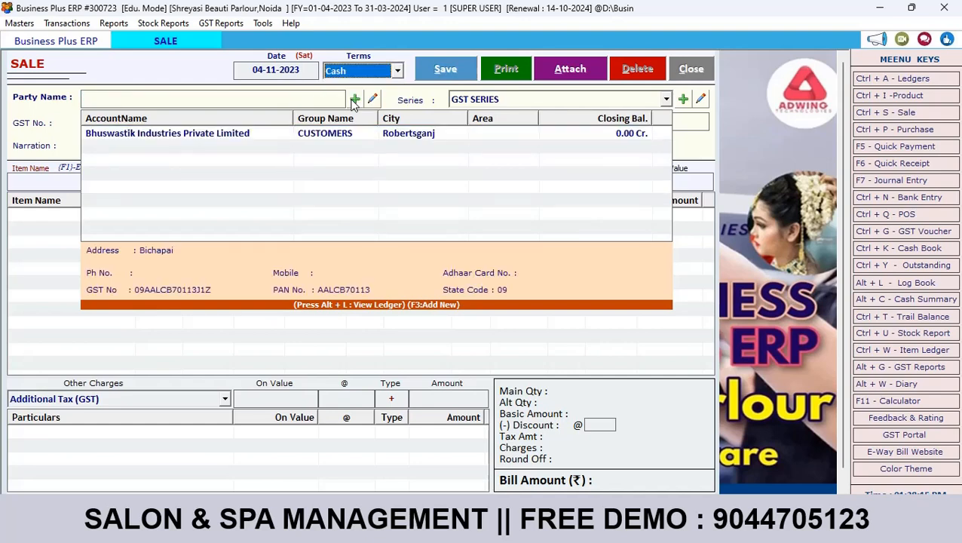
pyautogui.press('Down')
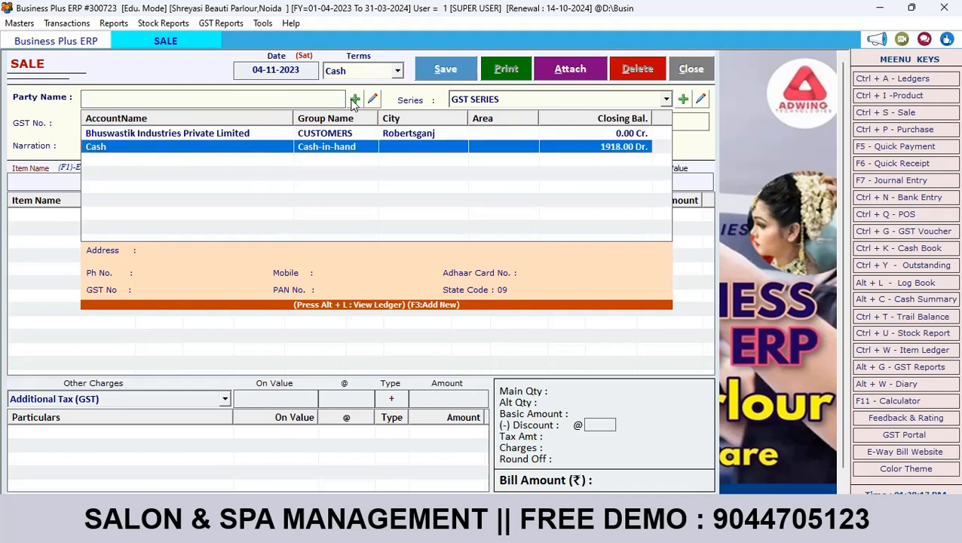
pyautogui.press('Return')
pyautogui.press('Return')
pyautogui.press('Return')
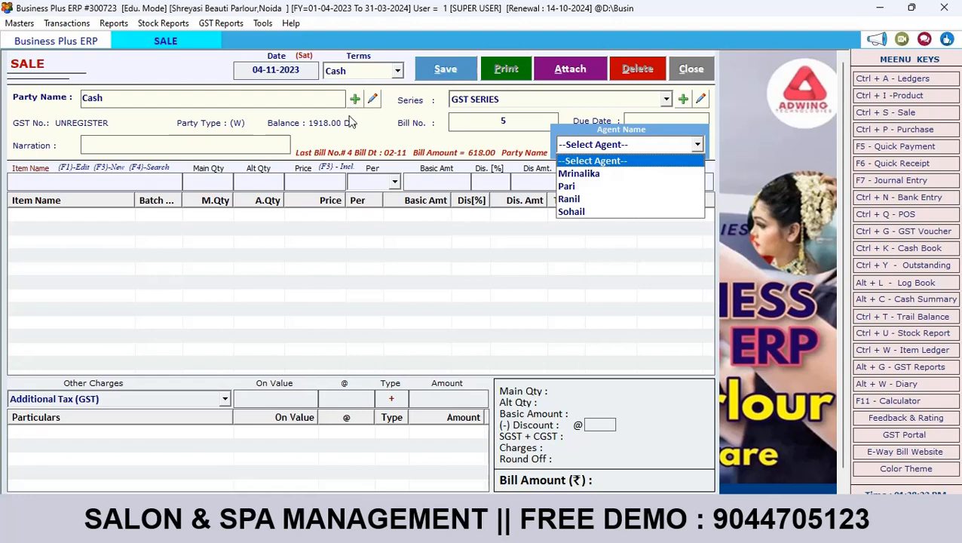
# Step: Choose the intended agent for this sale in the Agent Name prompt
pyautogui.press('Down')
pyautogui.press('Down')
pyautogui.press('Down')
pyautogui.press('Up')
pyautogui.press('Down')
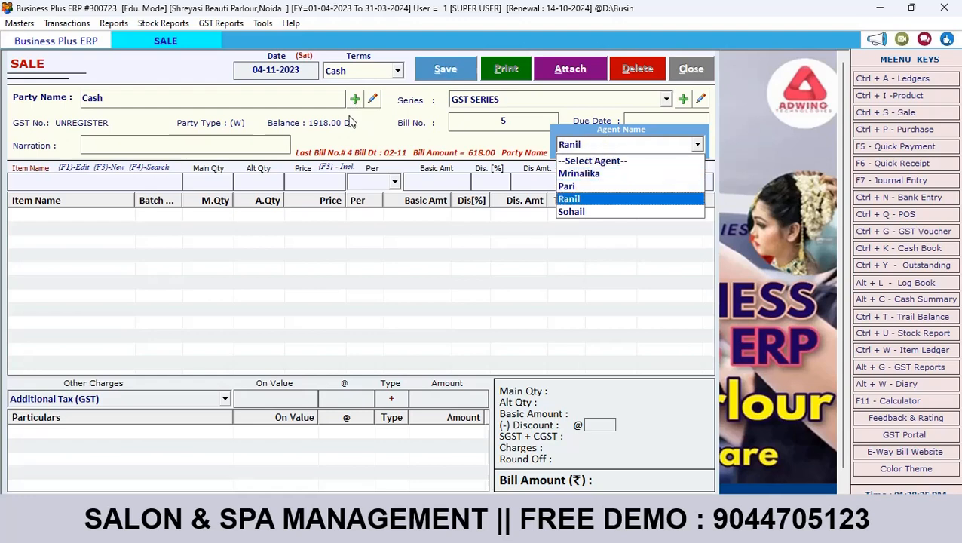
pyautogui.press('Up')
pyautogui.press('Up')
pyautogui.press('Down')
pyautogui.press('Return')
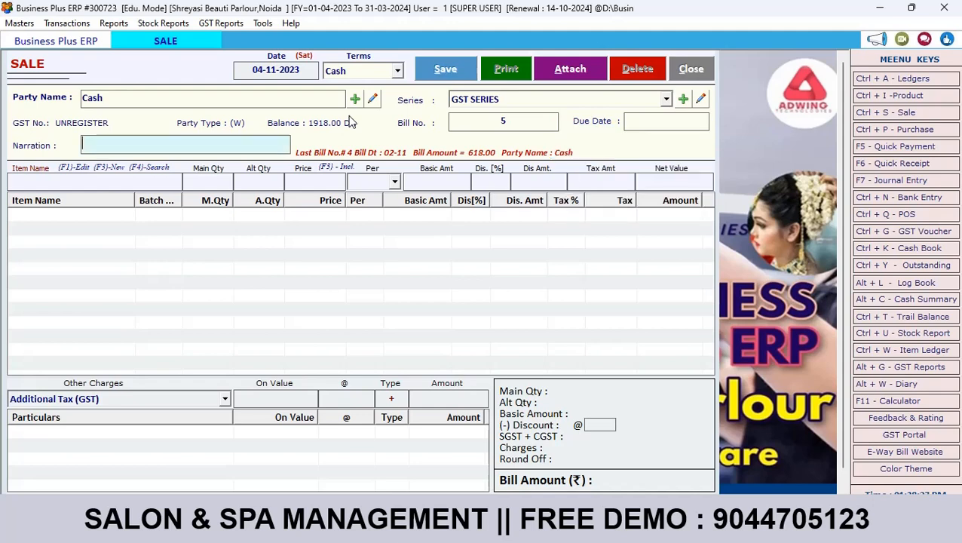
# Step: Record the walk-in customer's full name in the customer details and proceed to items
pyautogui.press('Return')
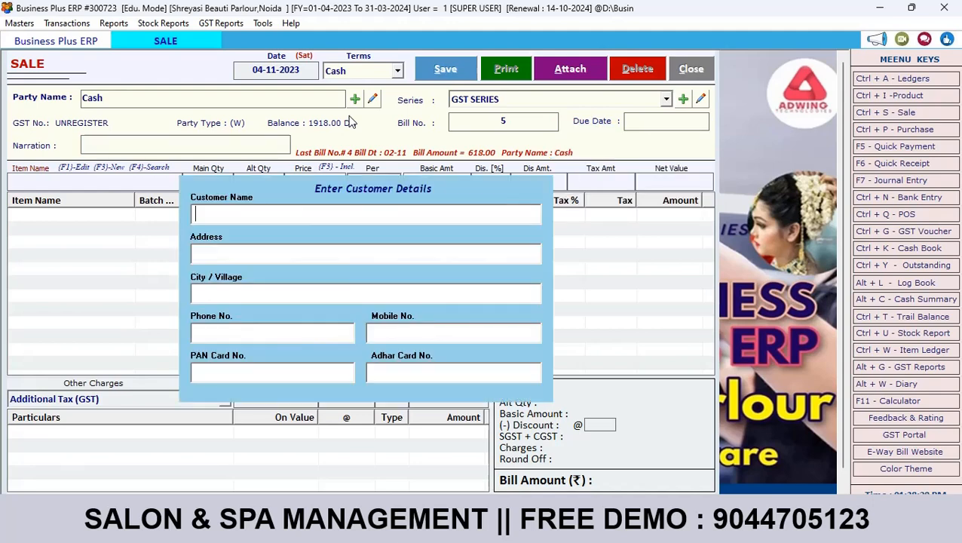
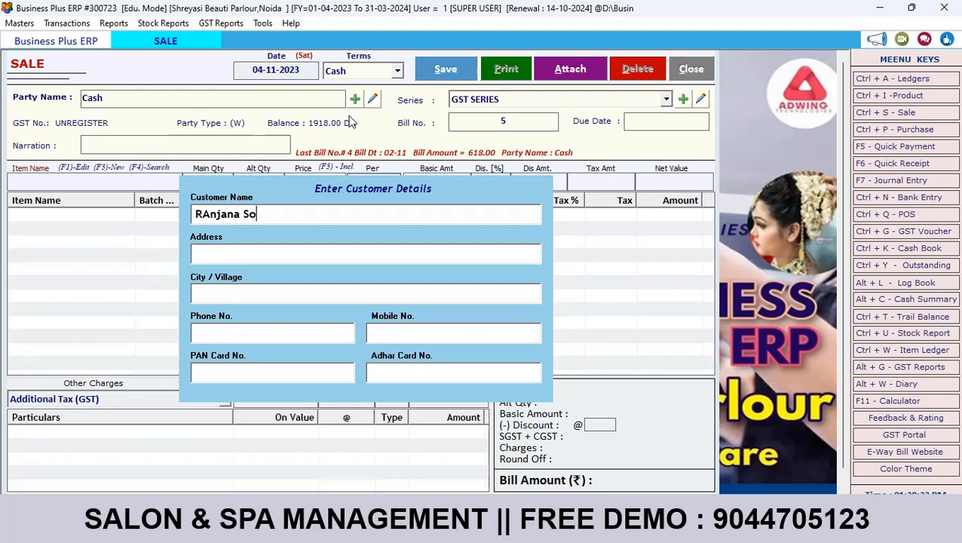
pyautogui.press('Return')
pyautogui.press('Return')
pyautogui.press('Return')
pyautogui.press('Return')
pyautogui.press('Return')
pyautogui.press('Return')
pyautogui.press('Return')
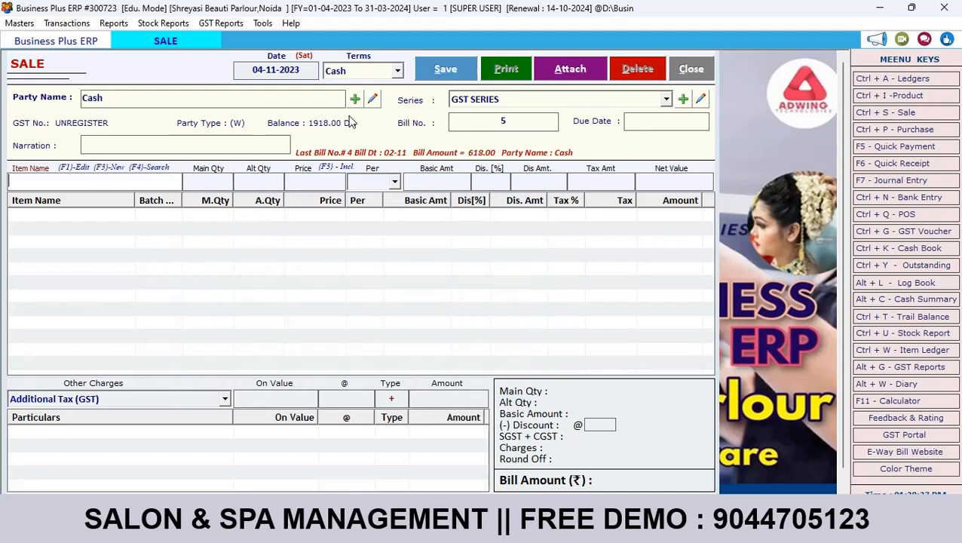
# Step: Add Waxings, quantity 1, at 300 to the bill
pyautogui.write('W')
pyautogui.press('Down')
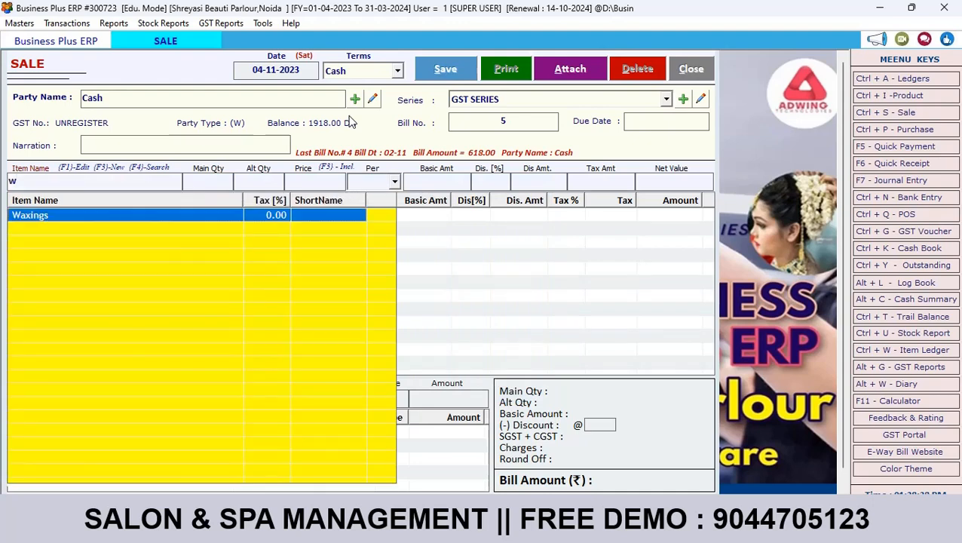
pyautogui.press('Return')
pyautogui.press('Return')
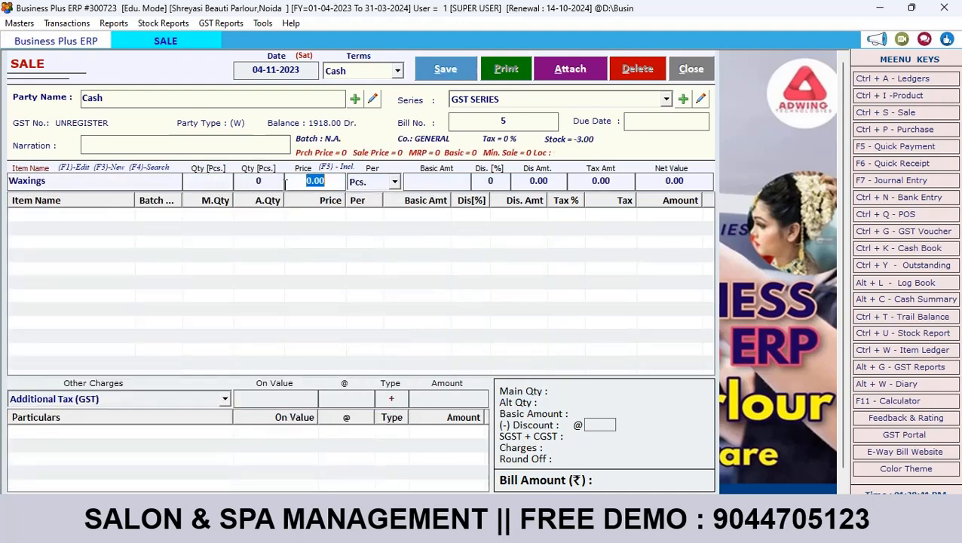
pyautogui.click(212, 181)
pyautogui.write('1')
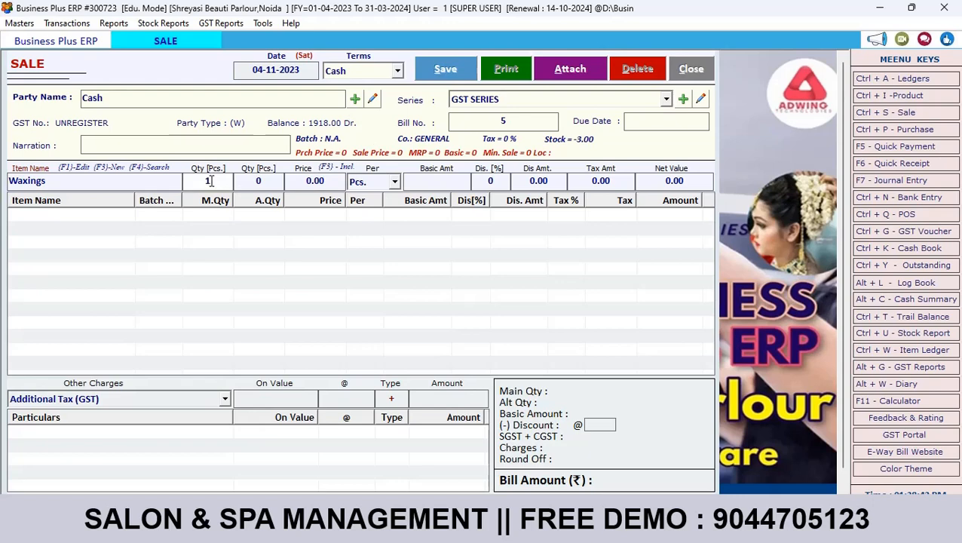
pyautogui.press('Return')
pyautogui.write('3')
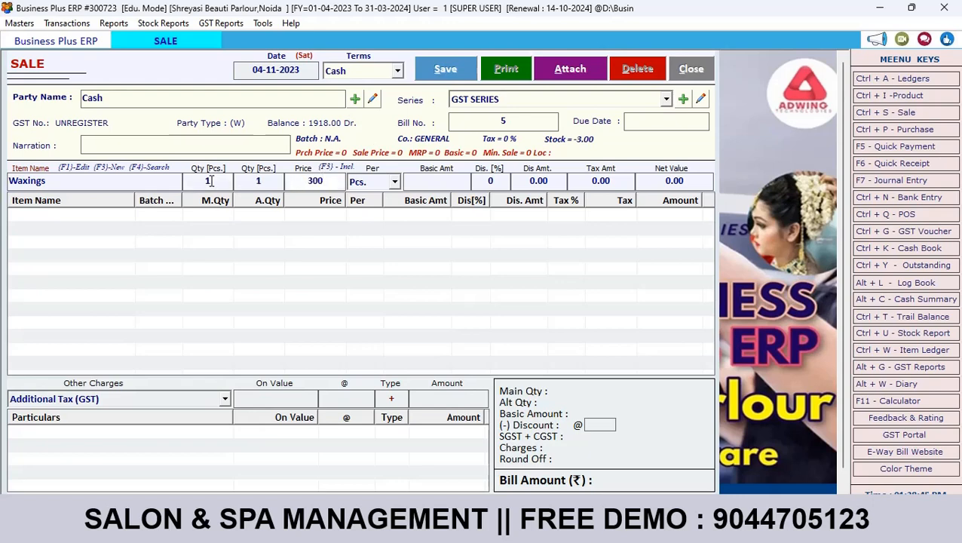
pyautogui.press('Return')
pyautogui.press('Return')
pyautogui.press('Return')
pyautogui.press('Return')
pyautogui.press('Return')
pyautogui.press('Return')
pyautogui.press('Return')
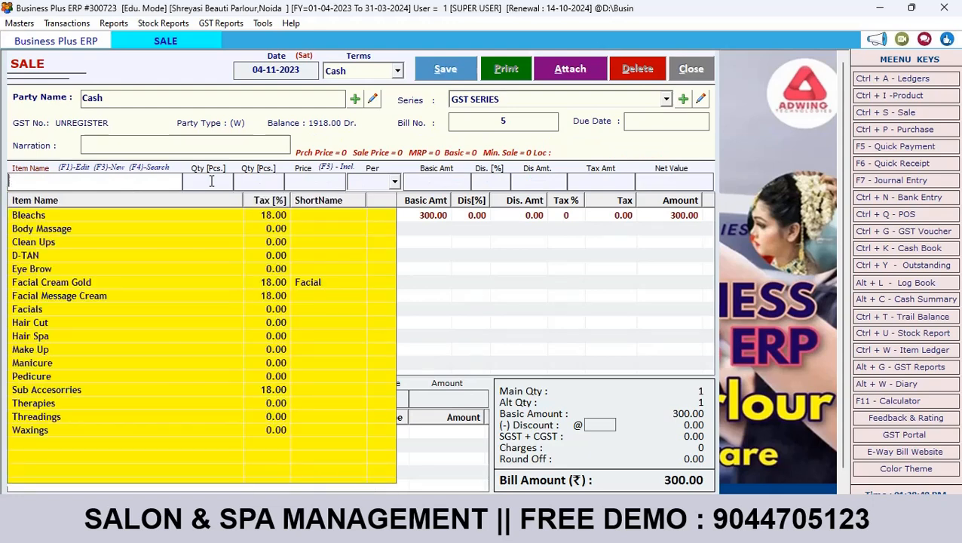
# Step: Add Facials, quantity 1, at 500, bringing the bill to 800.00
pyautogui.write('f')
pyautogui.press('Down')
pyautogui.press('Down')
pyautogui.press('Down')
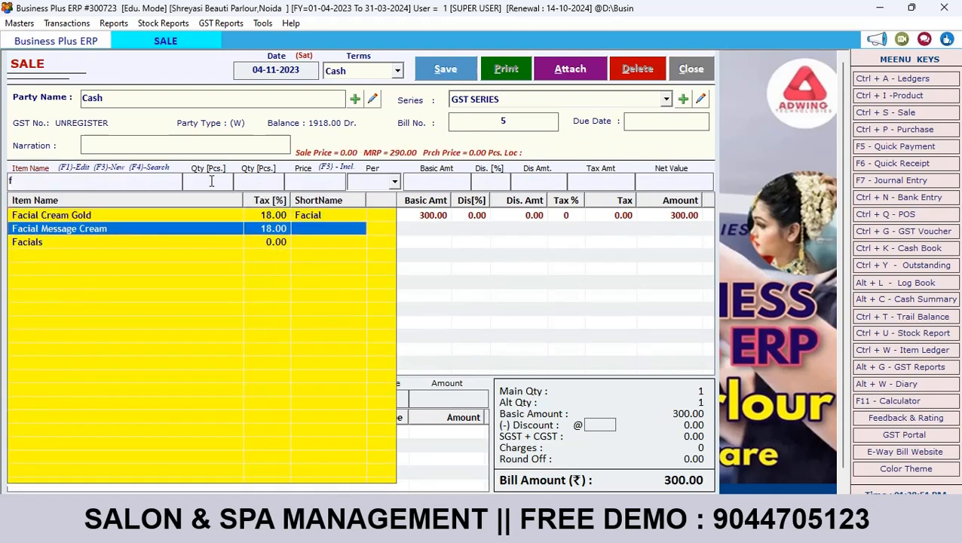
pyautogui.press('Return')
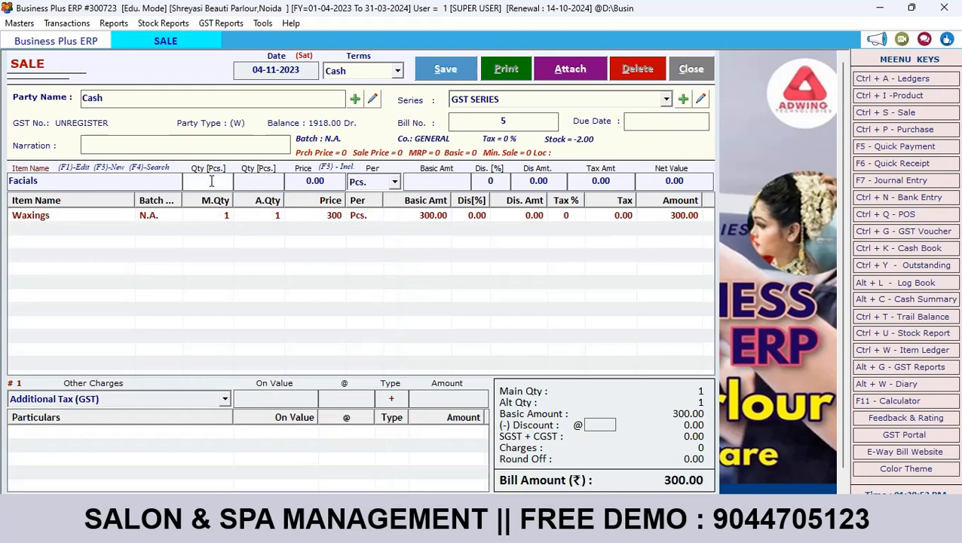
pyautogui.write('1')
pyautogui.press('Return')
pyautogui.write('500')
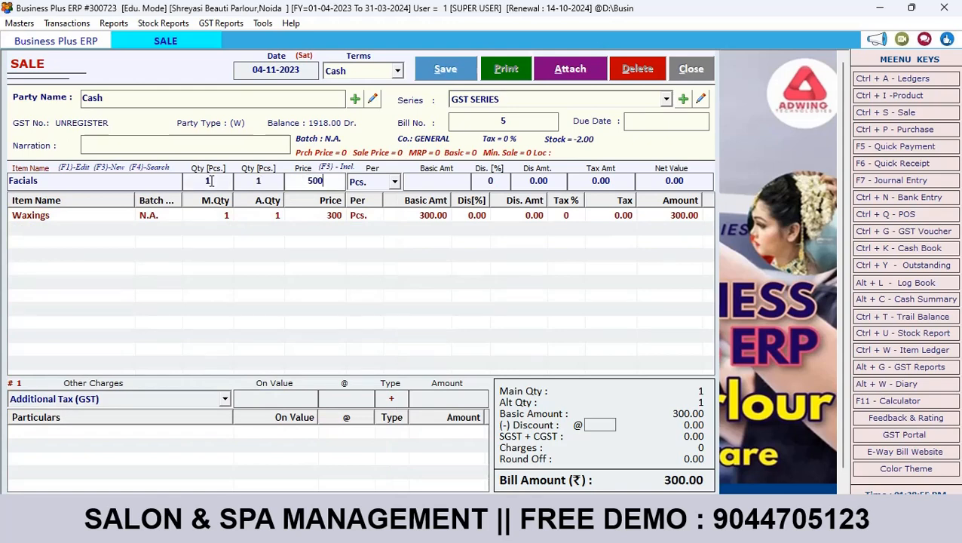
pyautogui.press('Return')
pyautogui.press('Return')
pyautogui.press('Return')
pyautogui.press('Return')
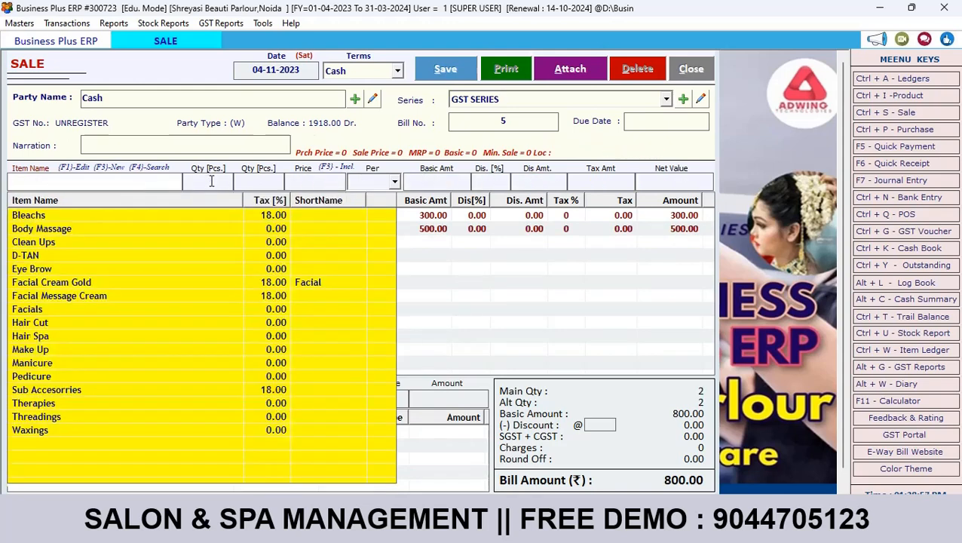
# Step: Save sale bill 5, dismiss the confirmation and print prompts, and close the form
pyautogui.click(444, 71)
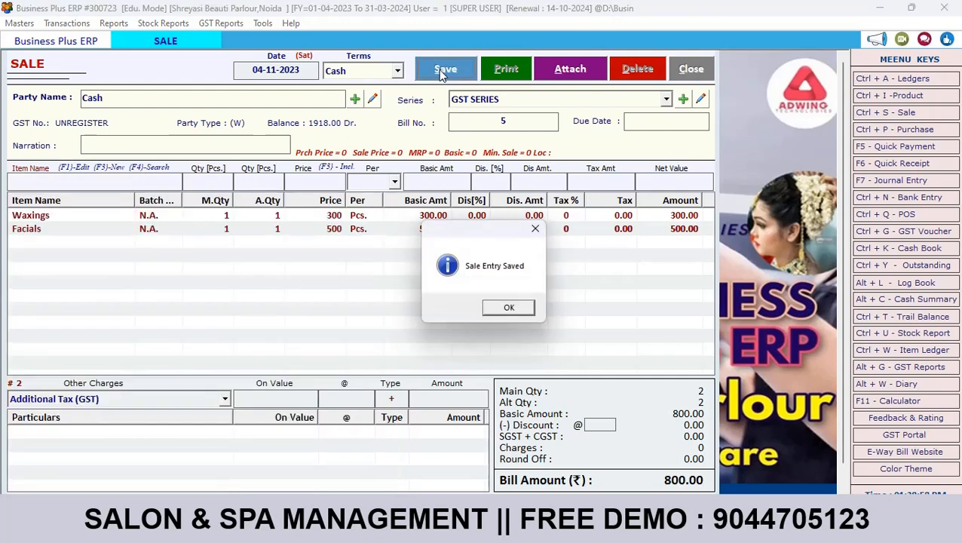
pyautogui.click(505, 309)
pyautogui.click(504, 310)
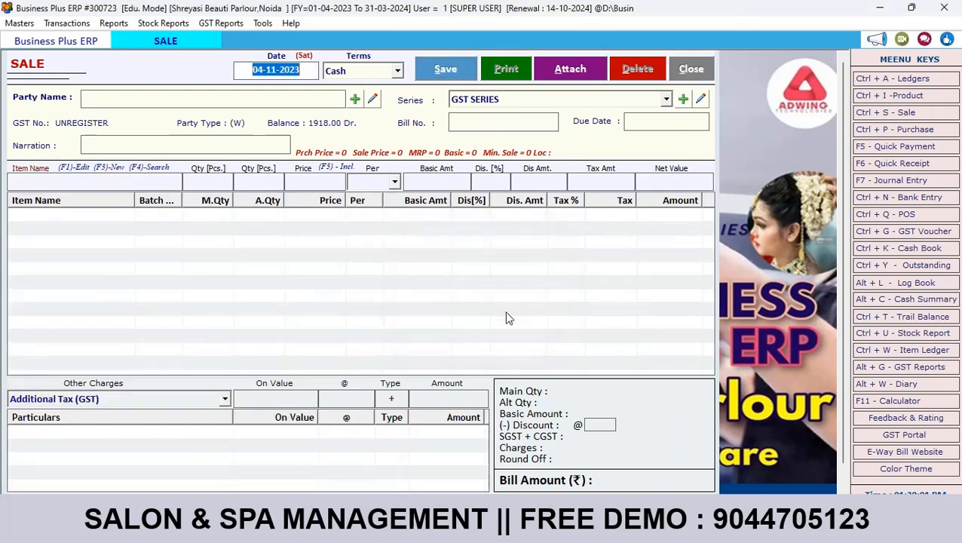
pyautogui.click(682, 72)
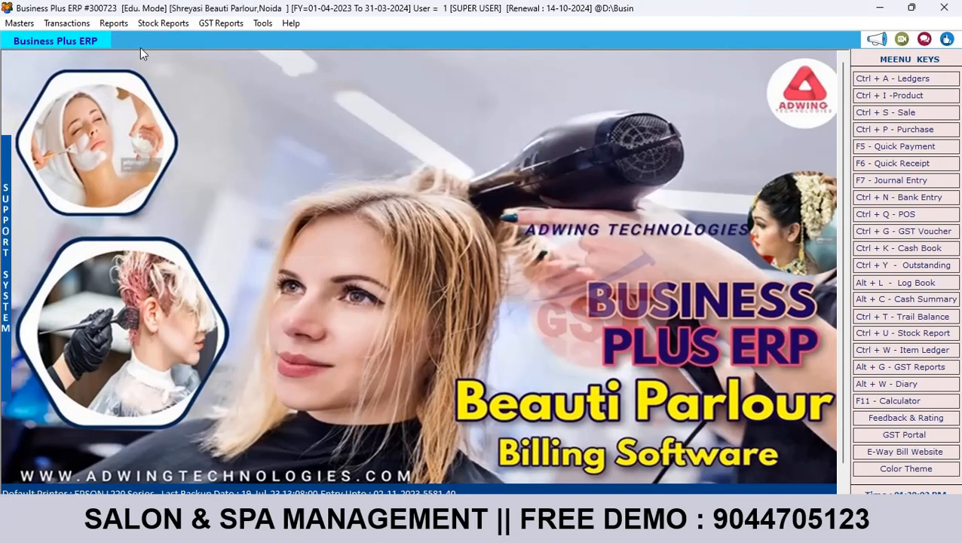
# Step: Open the Agent Commission Report from Reports and expand its agent list
pyautogui.click(124, 25)
pyautogui.moveTo(302, 332)
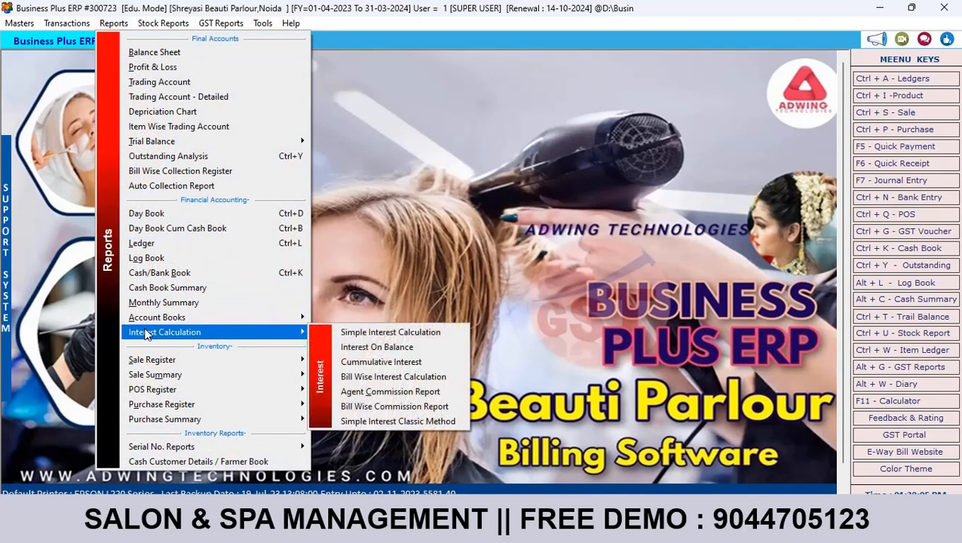
pyautogui.click(368, 391)
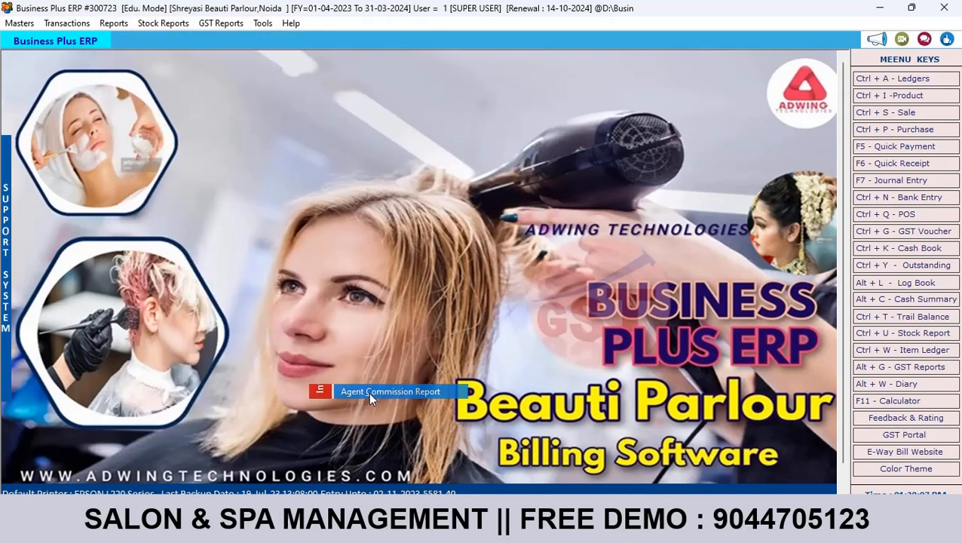
pyautogui.click(493, 81)
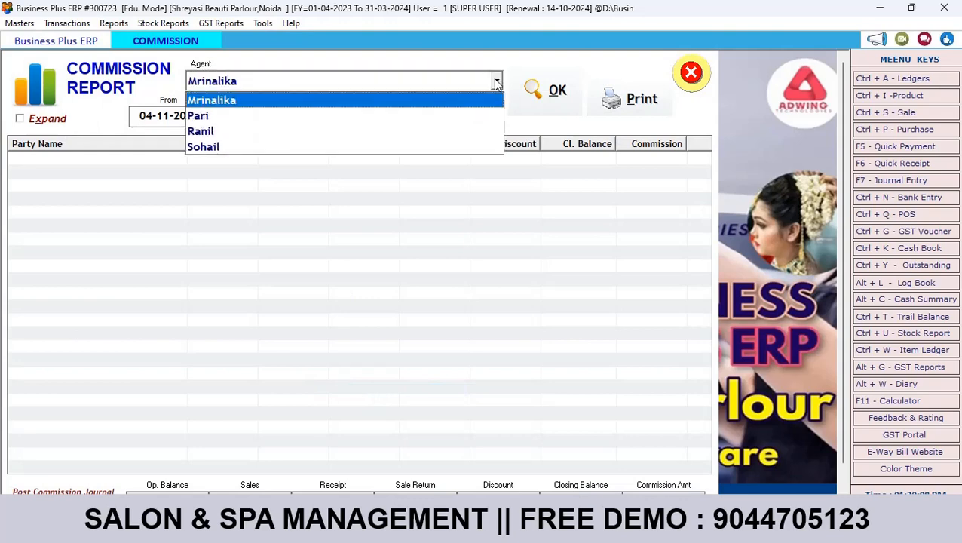
# Step: Run the commission report for the agent, trying Net Bill Amount then Sales Value as basis
pyautogui.click(433, 119)
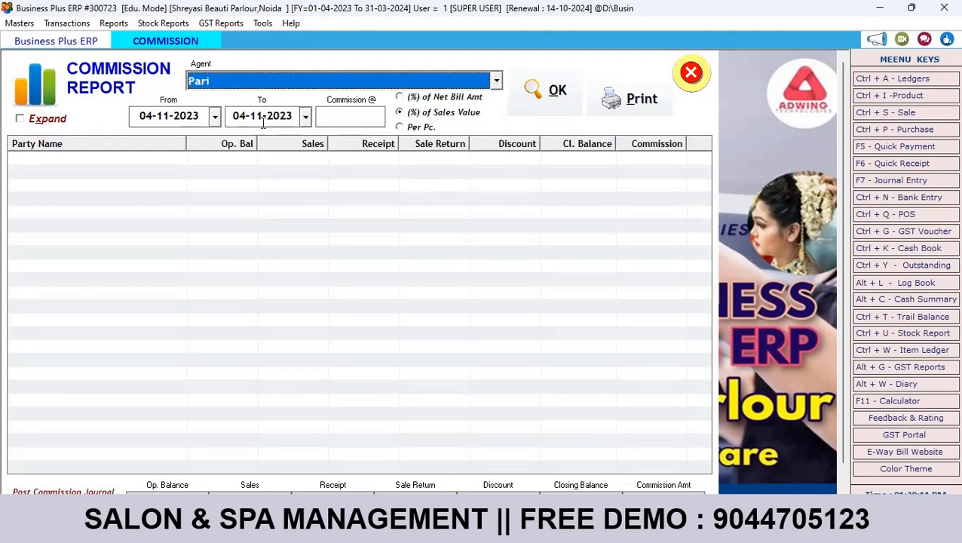
pyautogui.click(545, 98)
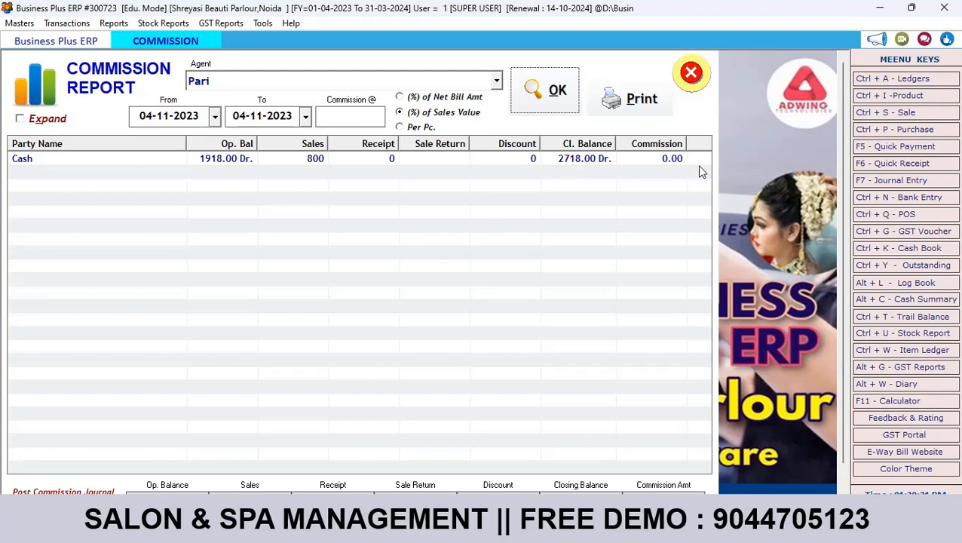
pyautogui.click(369, 117)
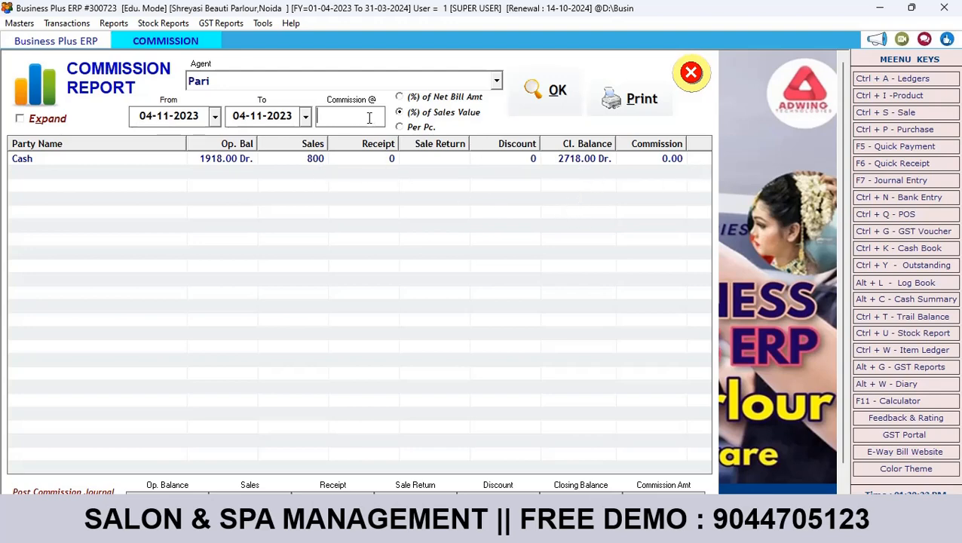
pyautogui.click(453, 100)
pyautogui.click(548, 97)
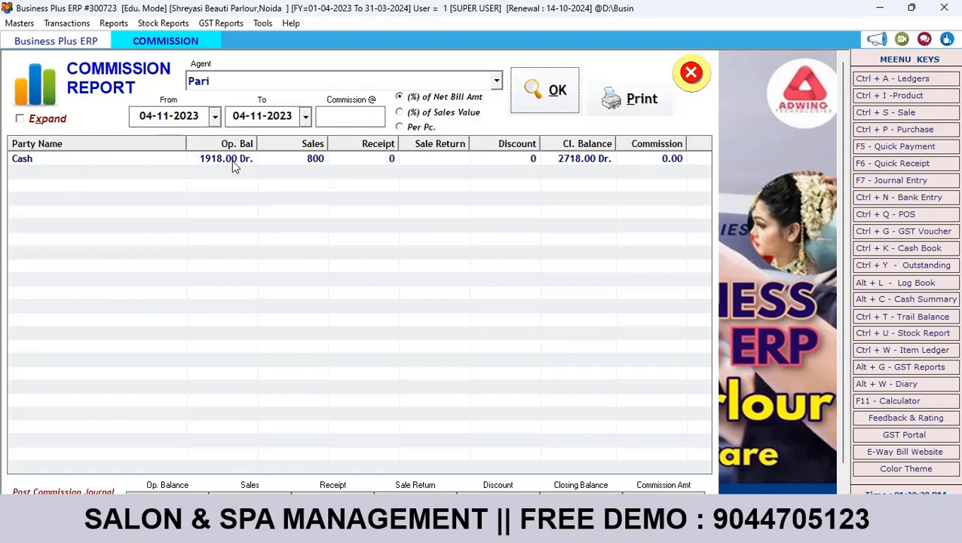
pyautogui.click(215, 117)
pyautogui.click(216, 117)
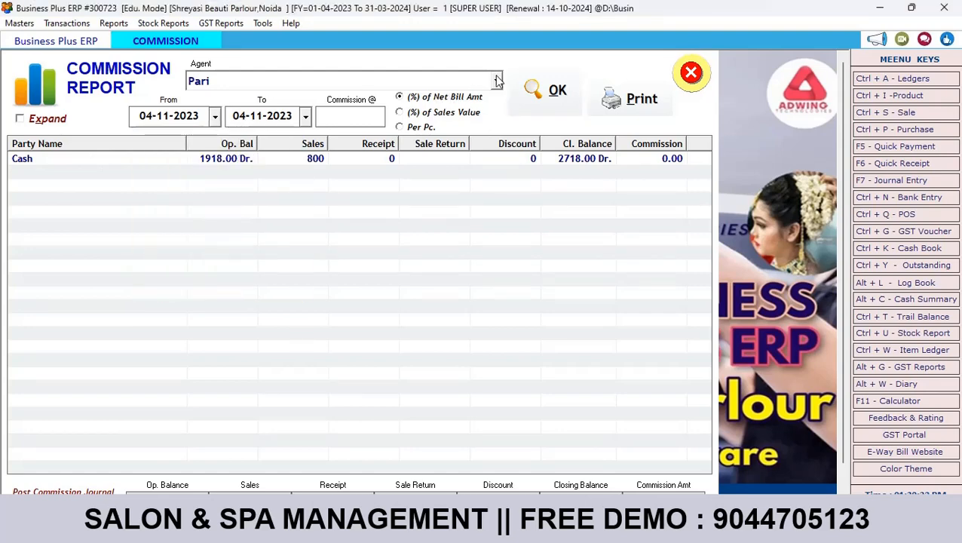
pyautogui.click(411, 115)
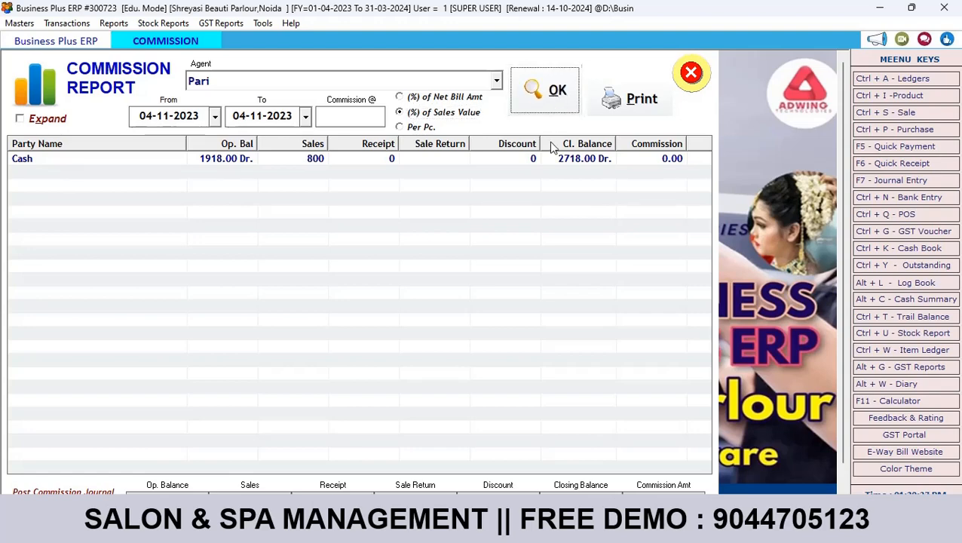
# Step: Recalculate commission at 10 per piece, showing 2 pieces and 20.00 commission
pyautogui.click(413, 126)
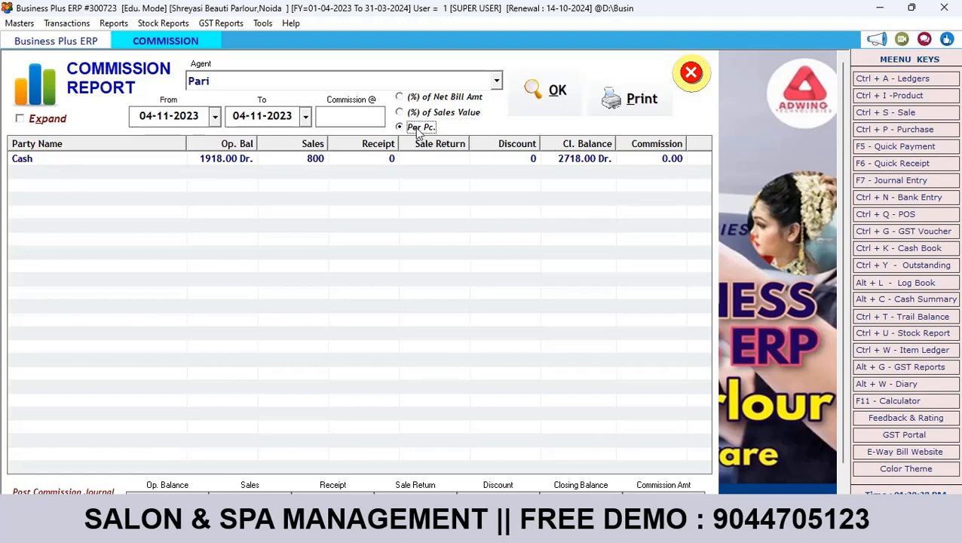
pyautogui.click(338, 114)
pyautogui.click(547, 91)
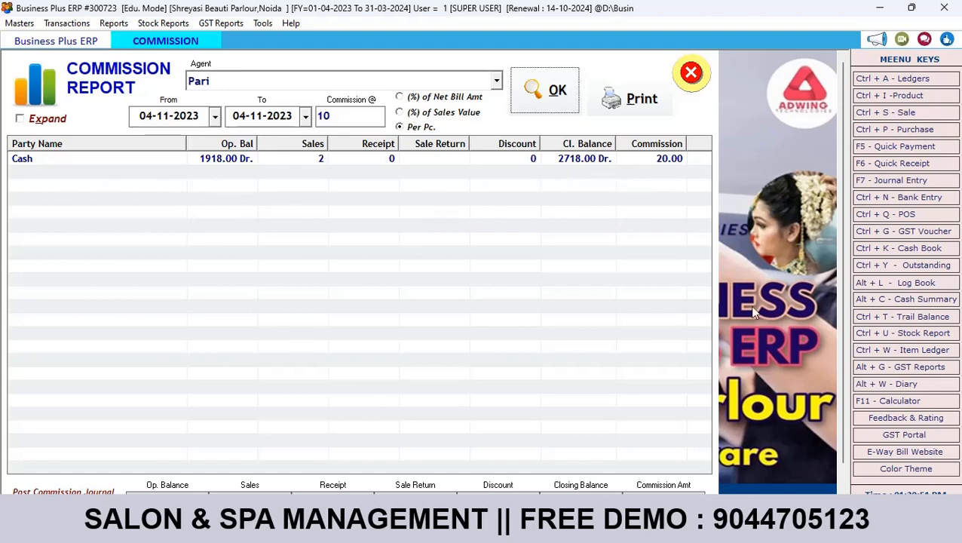
pyautogui.scroll(-1, 835, 359)
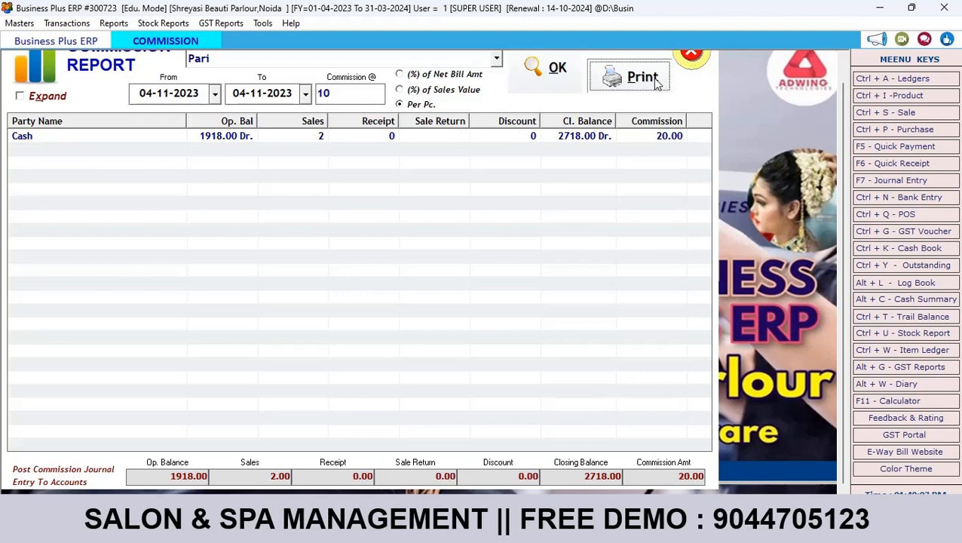
# Step: Try printing the commission report, dismiss both database errors, then close the print preview and report
pyautogui.click(642, 77)
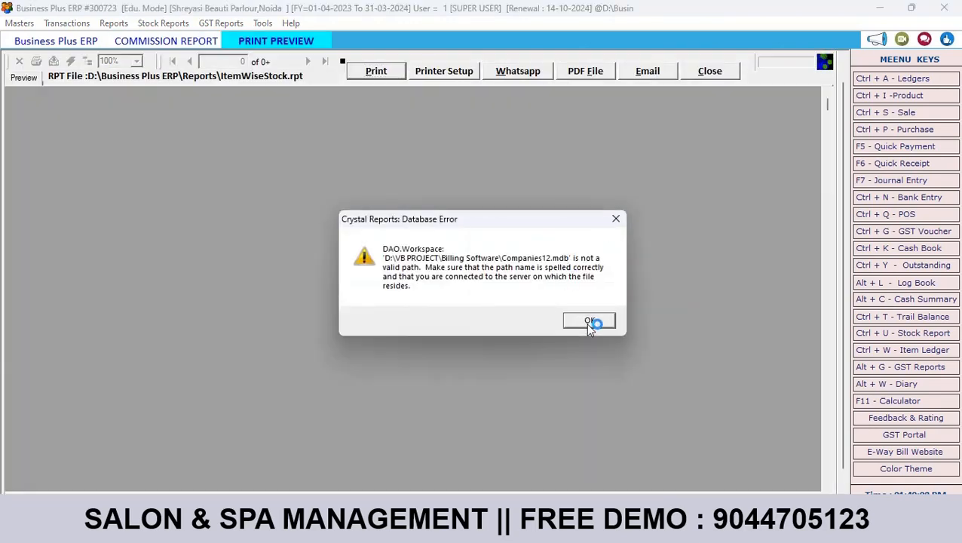
pyautogui.click(588, 323)
pyautogui.click(539, 314)
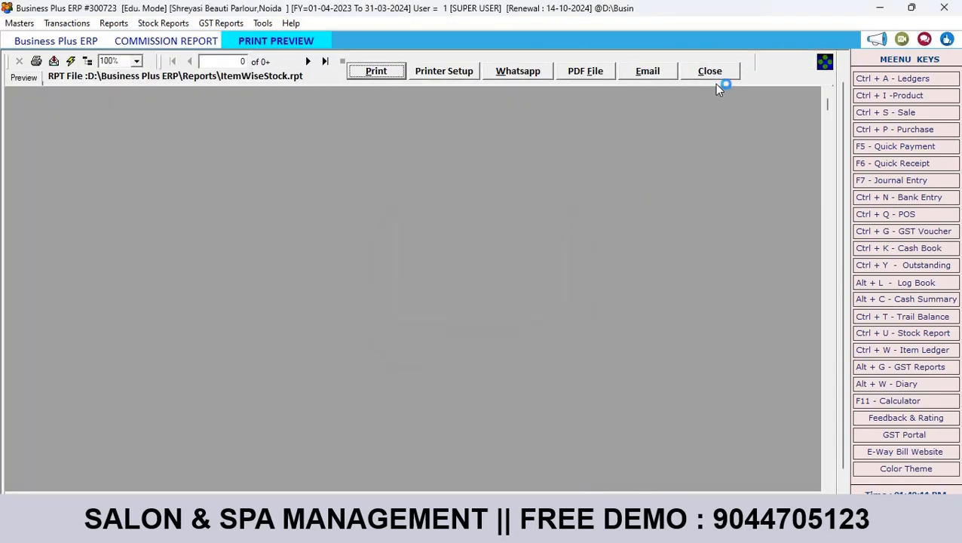
pyautogui.click(715, 71)
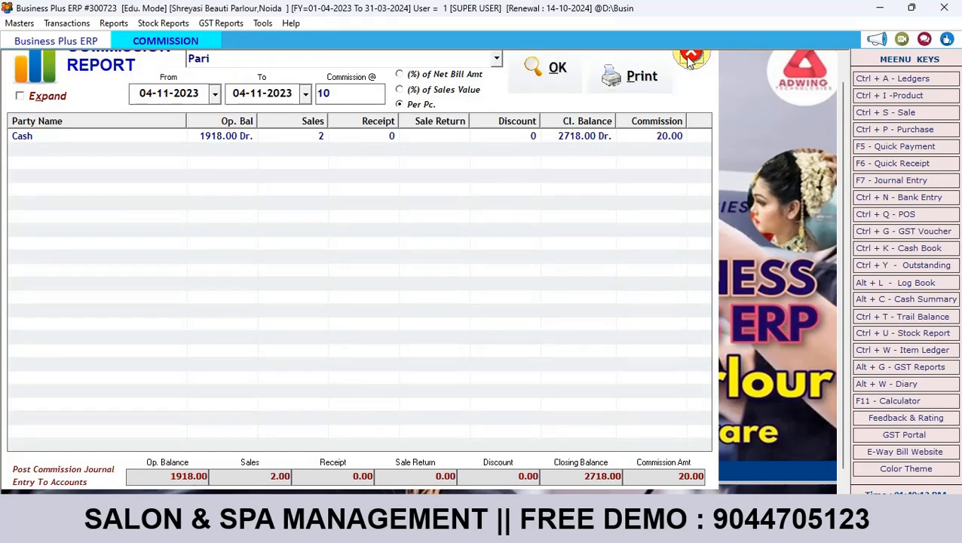
pyautogui.click(690, 59)
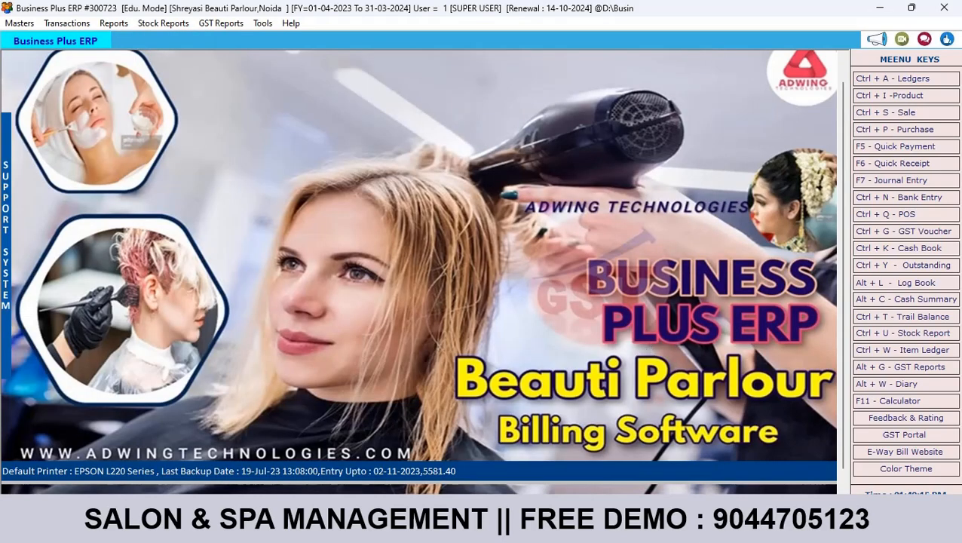